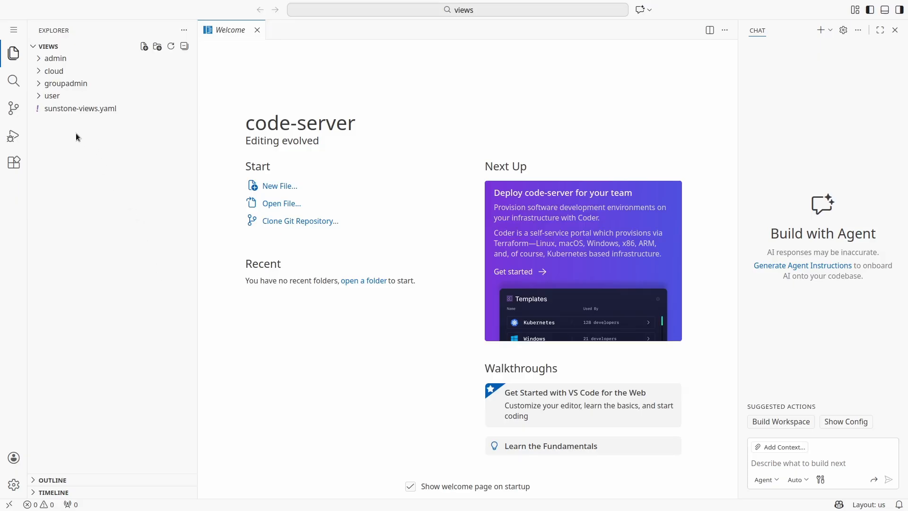
- Inspect the files inside the cloud view folder, leaving the folder collapsed again
{"action": "left_click", "coordinate": [44, 96]}
{"action": "left_click", "coordinate": [39, 76]}
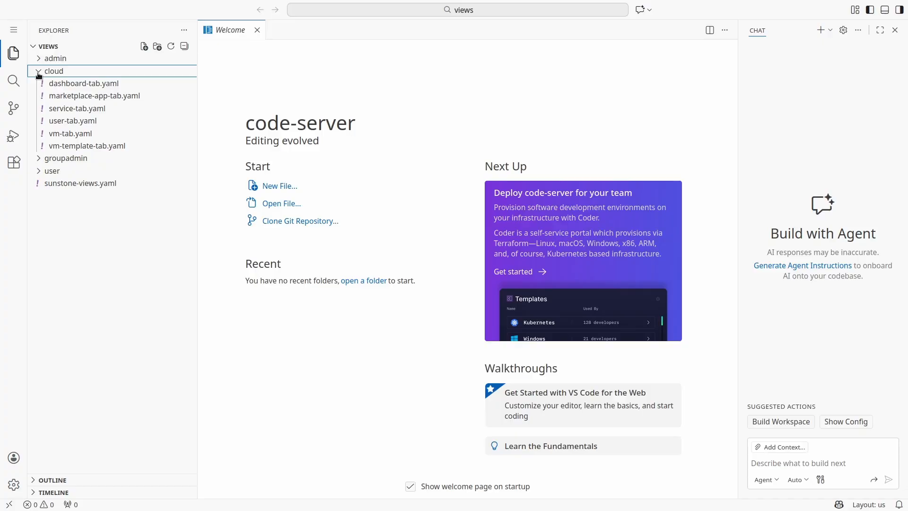
{"action": "left_click", "coordinate": [39, 74]}
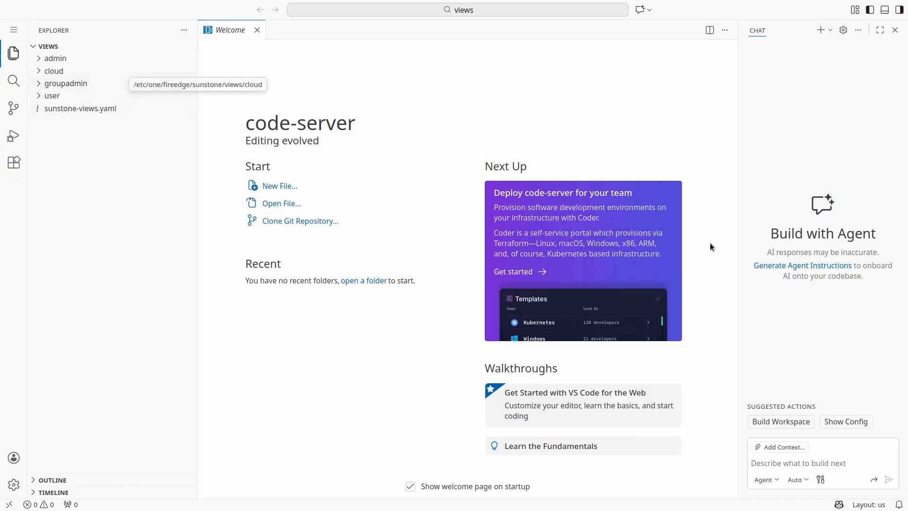
- In a terminal, copy the cloud folder recursively to a new folder named power_cloud, and expand the new folder in the file tree
{"action": "key", "text": "ctrl+grave"}
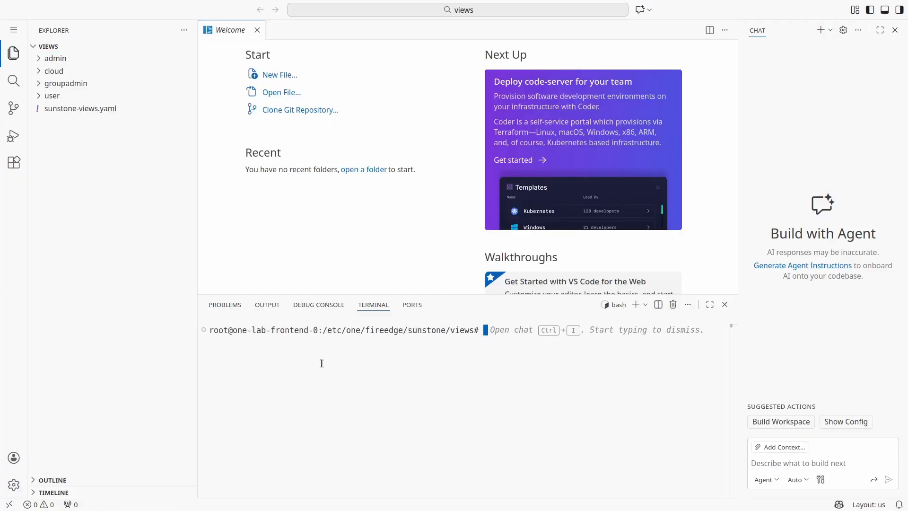
{"action": "type", "text": "cp "}
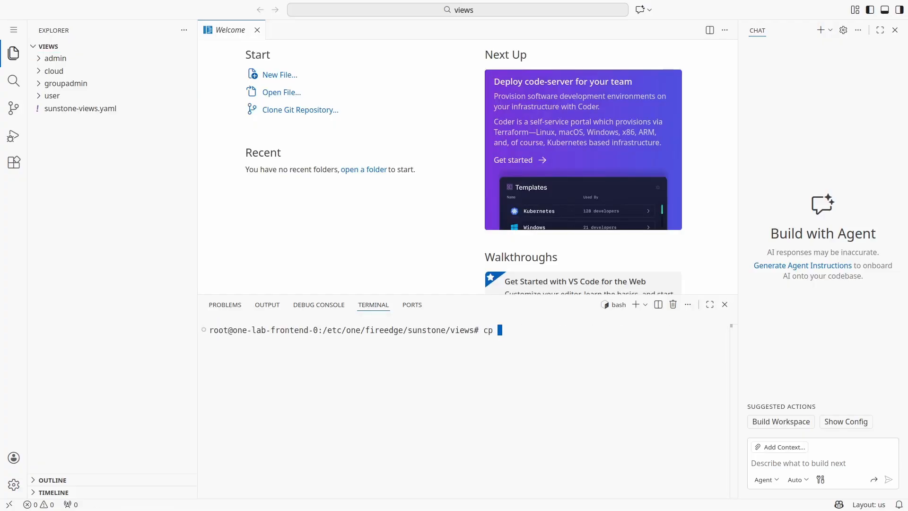
{"action": "type", "text": "-R cl"}
{"action": "key", "text": "Tab"}
{"action": "type", "text": "power_cloud"}
{"action": "key", "text": "Return"}
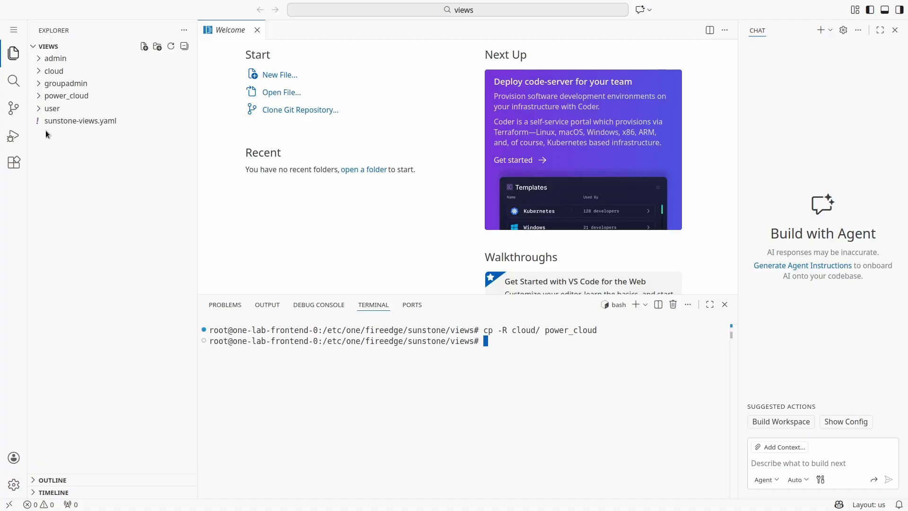
{"action": "left_click", "coordinate": [37, 97]}
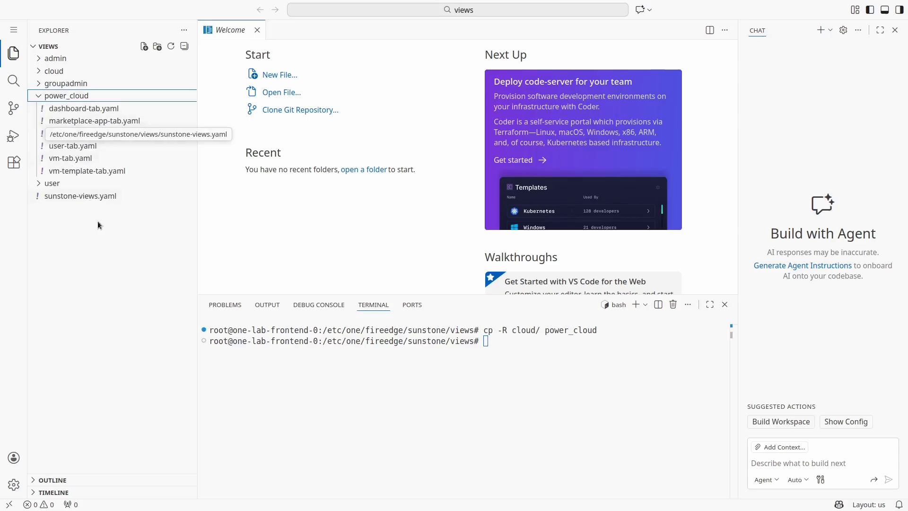
{"action": "left_click", "coordinate": [311, 225]}
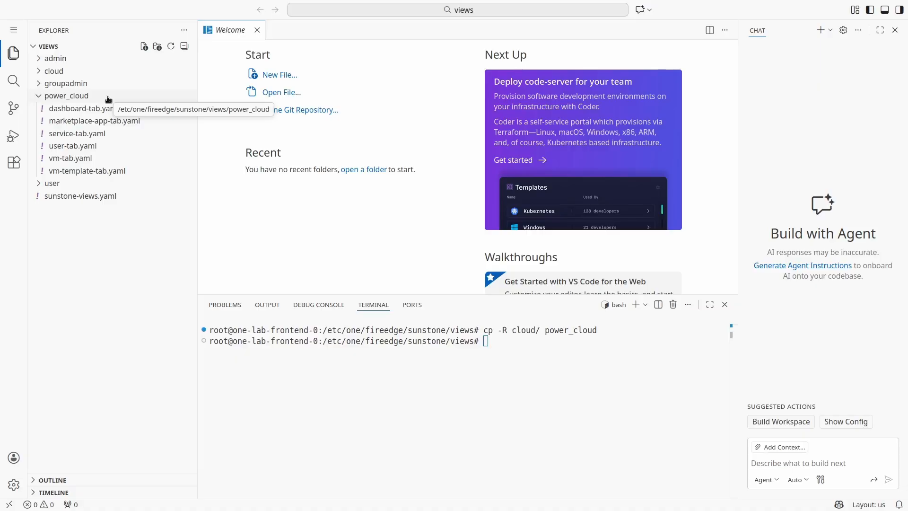
- Open vnet-tab.yaml from the user folder and copy that file into power_cloud using the terminal
{"action": "left_click", "coordinate": [41, 186]}
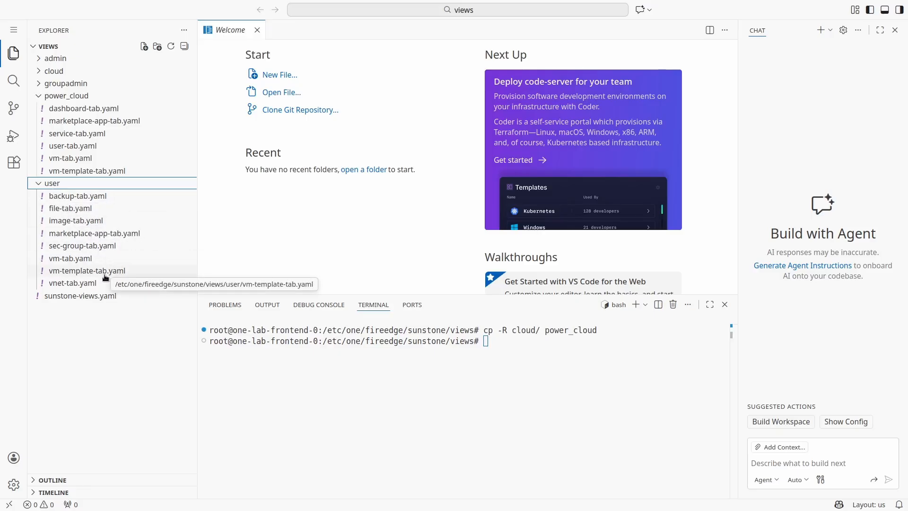
{"action": "left_click", "coordinate": [74, 284]}
{"action": "left_click", "coordinate": [544, 339]}
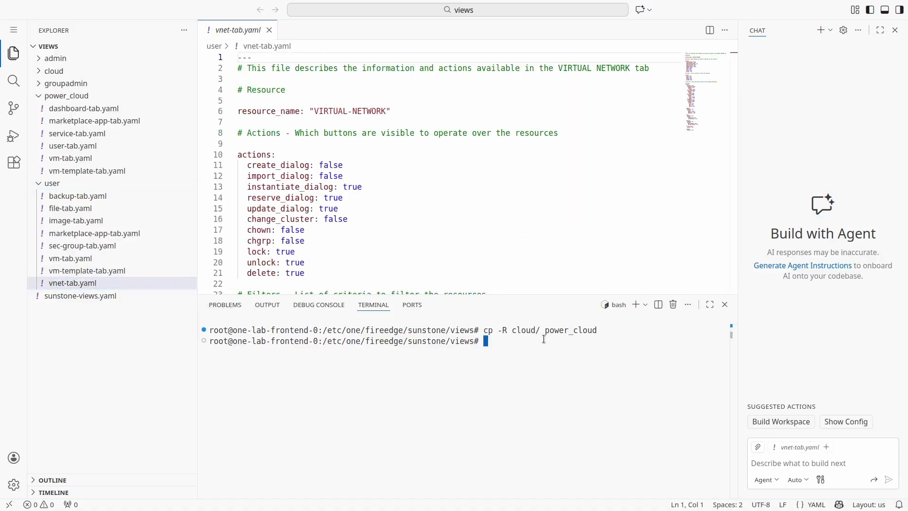
{"action": "type", "text": "cp u"}
{"action": "key", "text": "Tab"}
{"action": "type", "text": "vn"}
{"action": "key", "text": "Tab"}
{"action": "type", "text": "power"}
{"action": "key", "text": "Tab"}
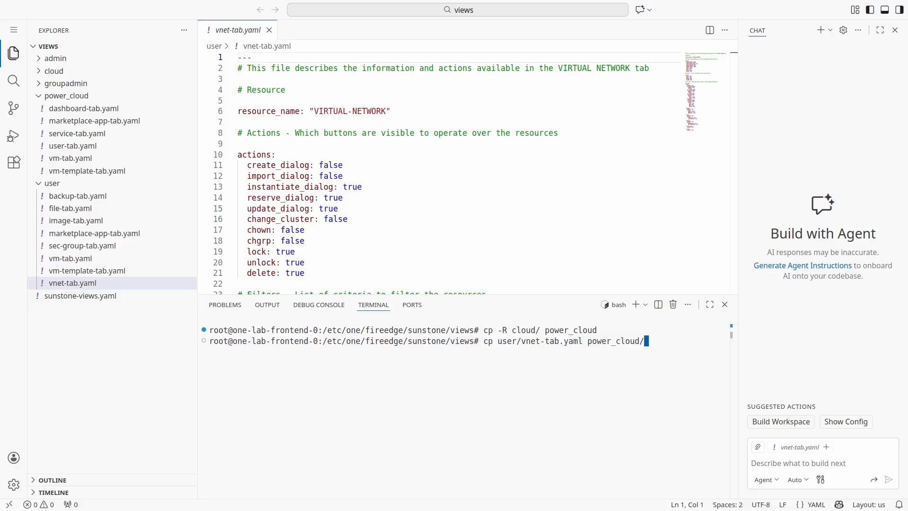
{"action": "key", "text": "Return"}
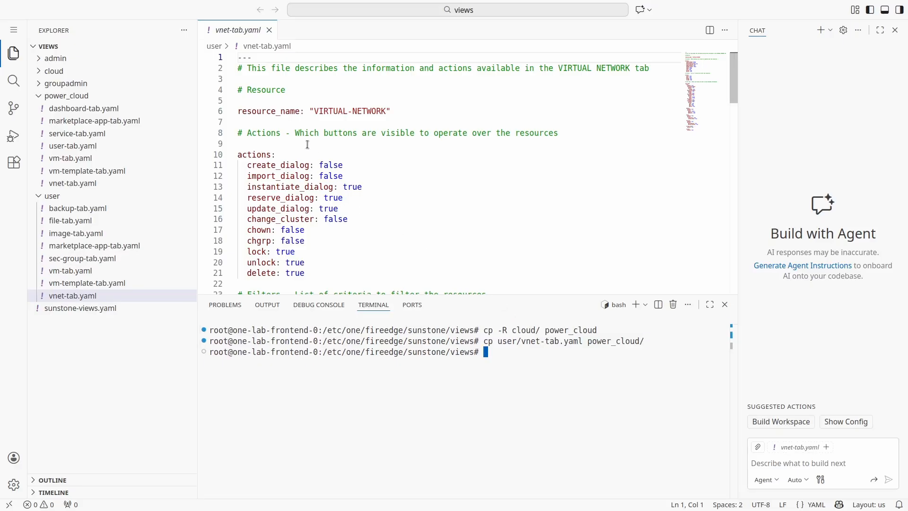
- Open vm-tab.yaml from the power_cloud folder and close the terminal and chat areas to enlarge the editor
{"action": "left_click", "coordinate": [70, 160]}
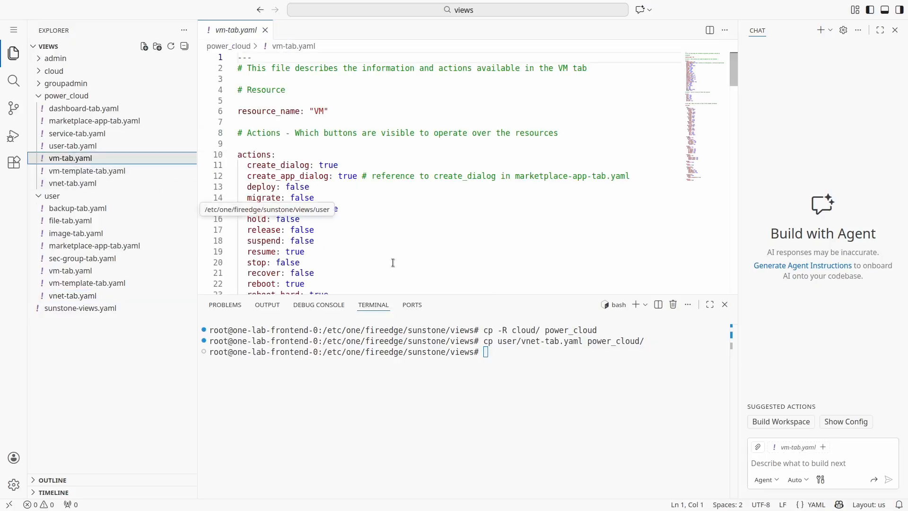
{"action": "left_click", "coordinate": [726, 305]}
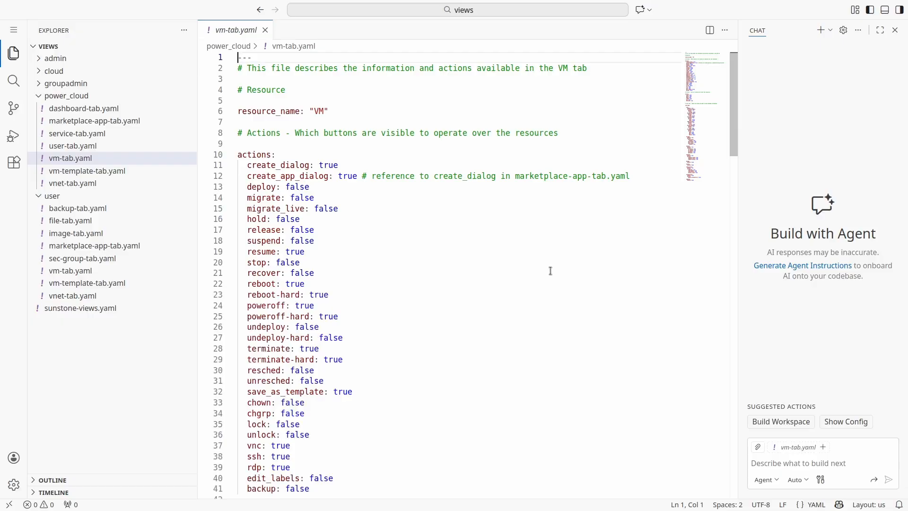
{"action": "left_click", "coordinate": [892, 31]}
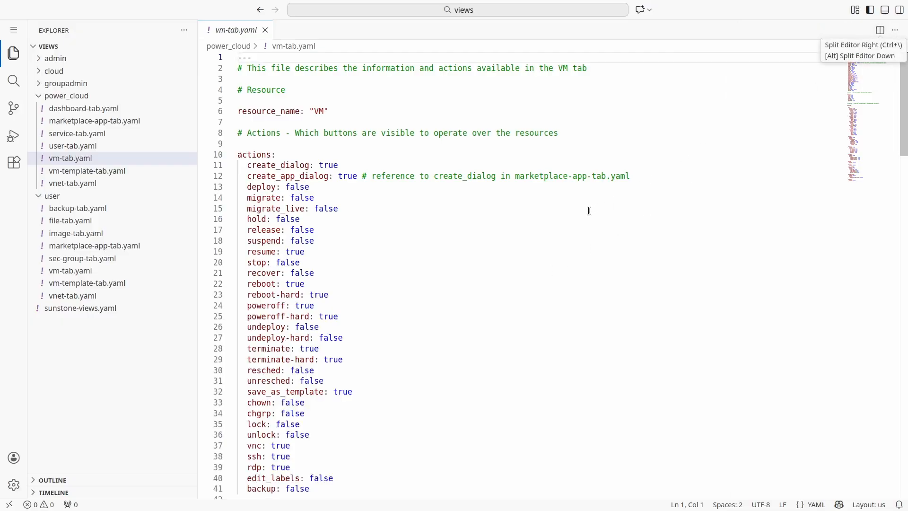
- Set the chmod action of permissions_panel to true in the info section of power_cloud's vm-tab.yaml
{"action": "key", "text": "Down"}
{"action": "key", "text": "Down"}
{"action": "key", "text": "Down"}
{"action": "key", "text": "Down"}
{"action": "key", "text": "Down"}
{"action": "key", "text": "Down"}
{"action": "key", "text": "Down"}
{"action": "key", "text": "Down"}
{"action": "scroll", "coordinate": [331, 235], "scroll_direction": "down", "scroll_amount": 3}
{"action": "scroll", "coordinate": [330, 237], "scroll_direction": "down", "scroll_amount": 4}
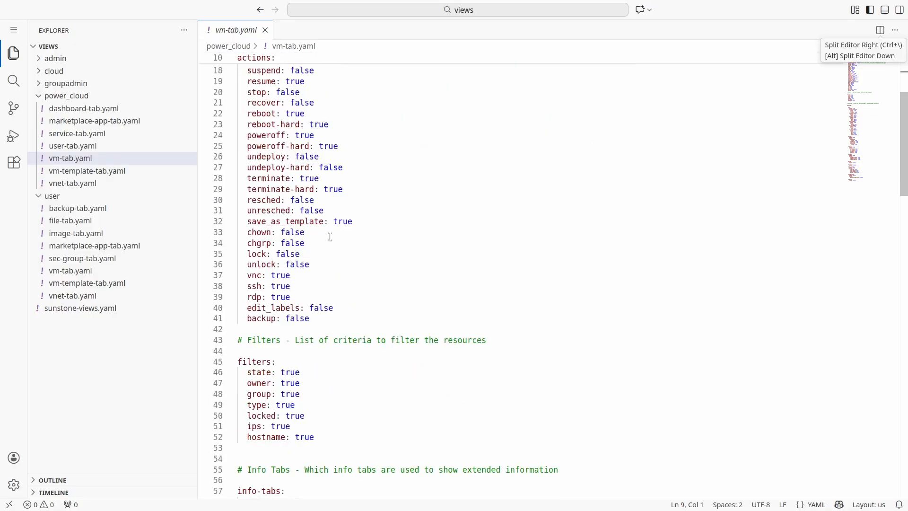
{"action": "scroll", "coordinate": [330, 236], "scroll_direction": "down", "scroll_amount": 4}
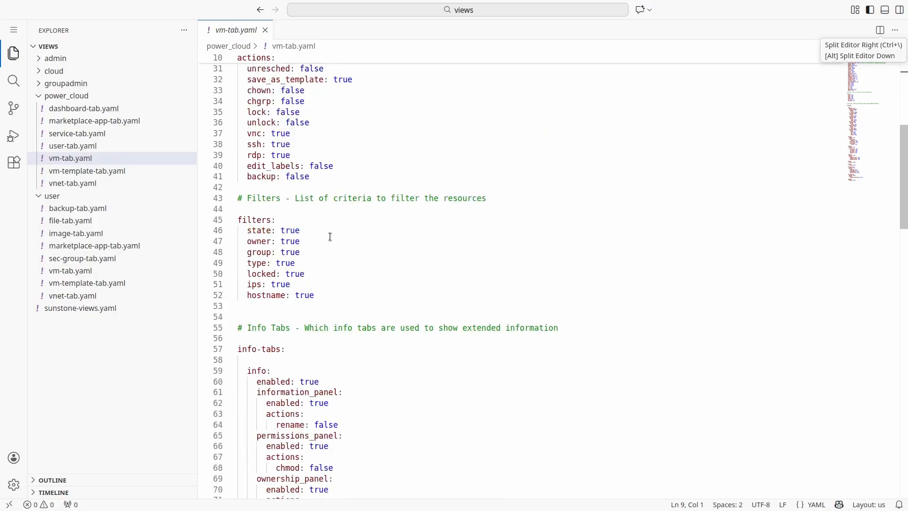
{"action": "scroll", "coordinate": [330, 237], "scroll_direction": "down", "scroll_amount": 2}
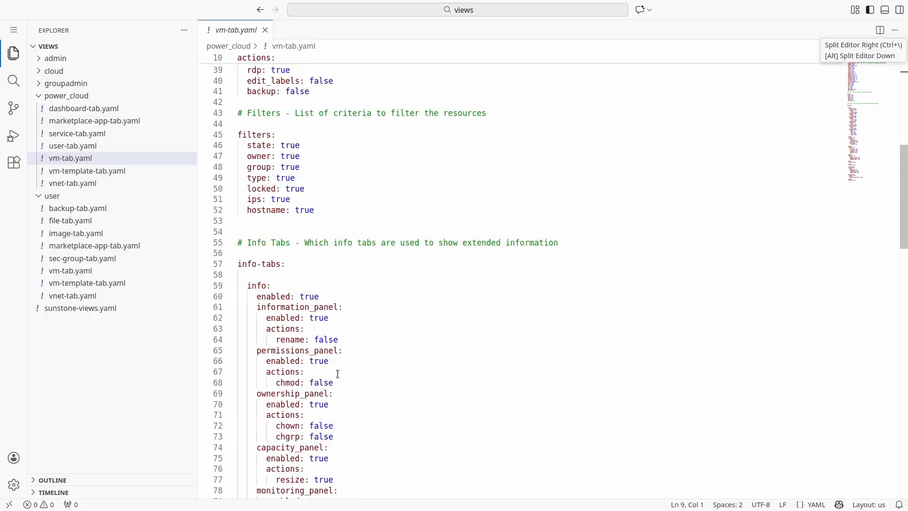
{"action": "double_click", "coordinate": [322, 383]}
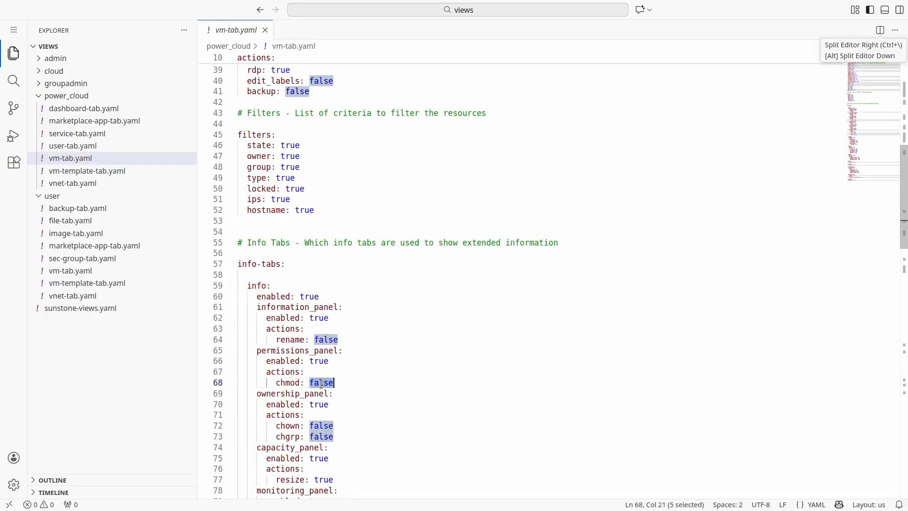
{"action": "type", "text": "true"}
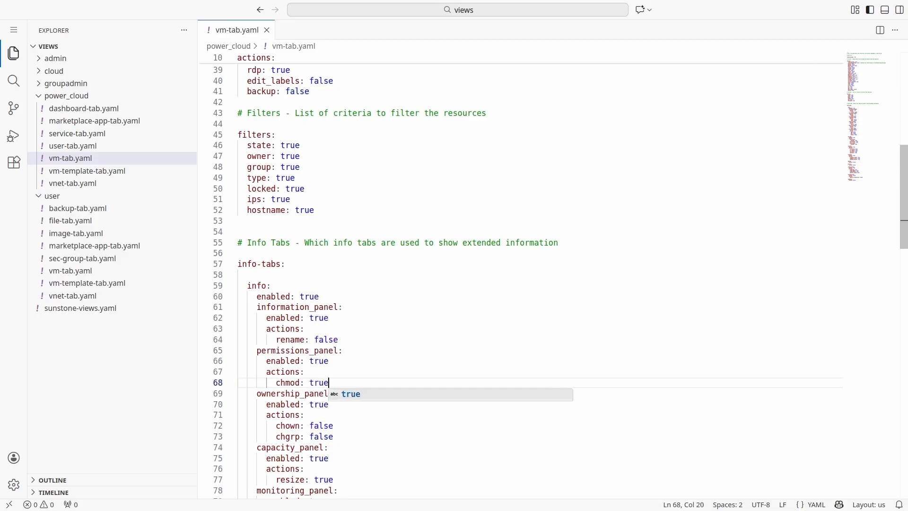
{"action": "key", "text": "Escape"}
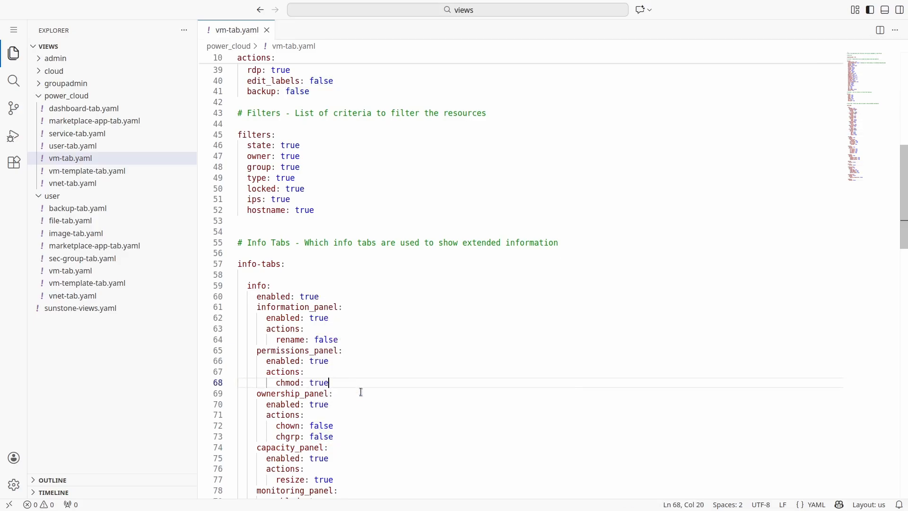
- Enable the backup and history info tabs in vm-tab.yaml by setting their enabled values to true
{"action": "scroll", "coordinate": [361, 393], "scroll_direction": "down", "scroll_amount": 1}
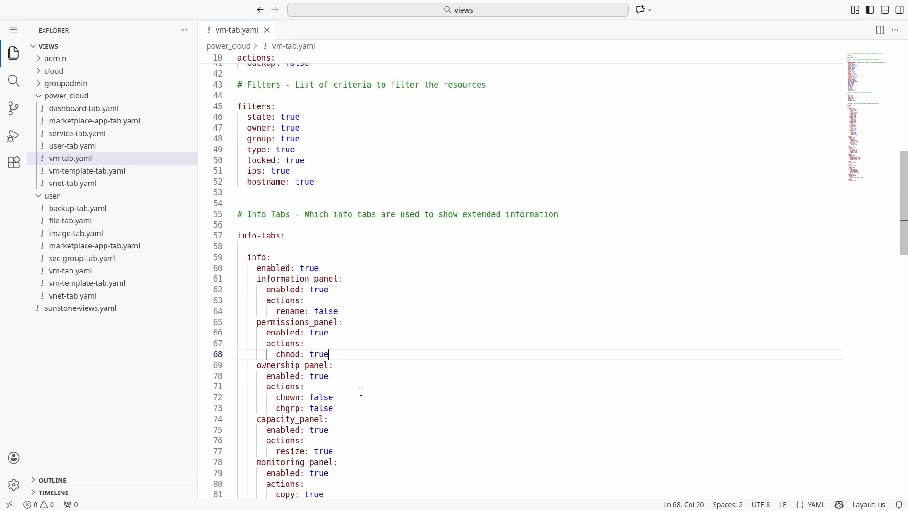
{"action": "scroll", "coordinate": [361, 392], "scroll_direction": "down", "scroll_amount": 1}
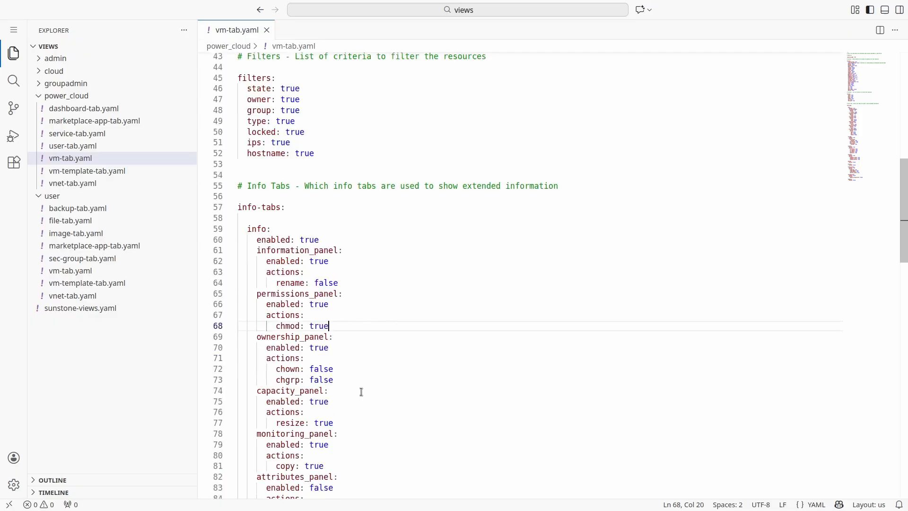
{"action": "scroll", "coordinate": [362, 392], "scroll_direction": "down", "scroll_amount": 1}
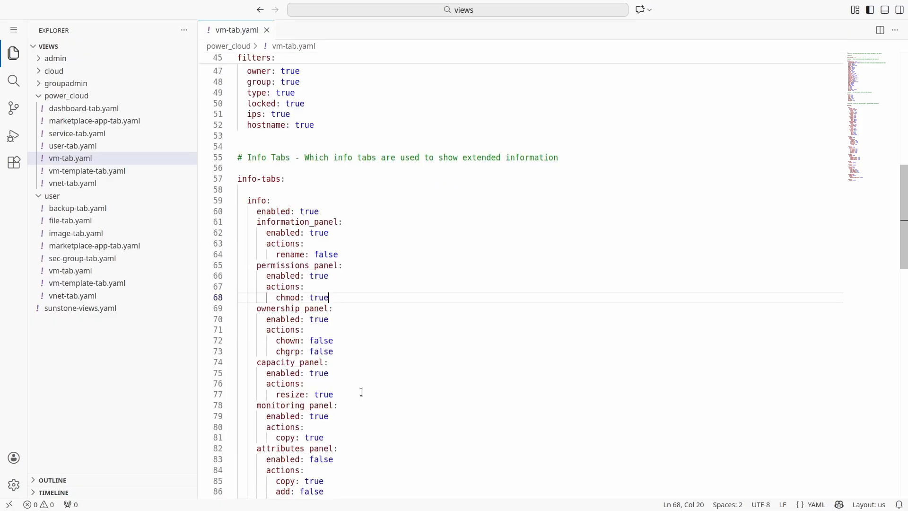
{"action": "scroll", "coordinate": [361, 392], "scroll_direction": "down", "scroll_amount": 3}
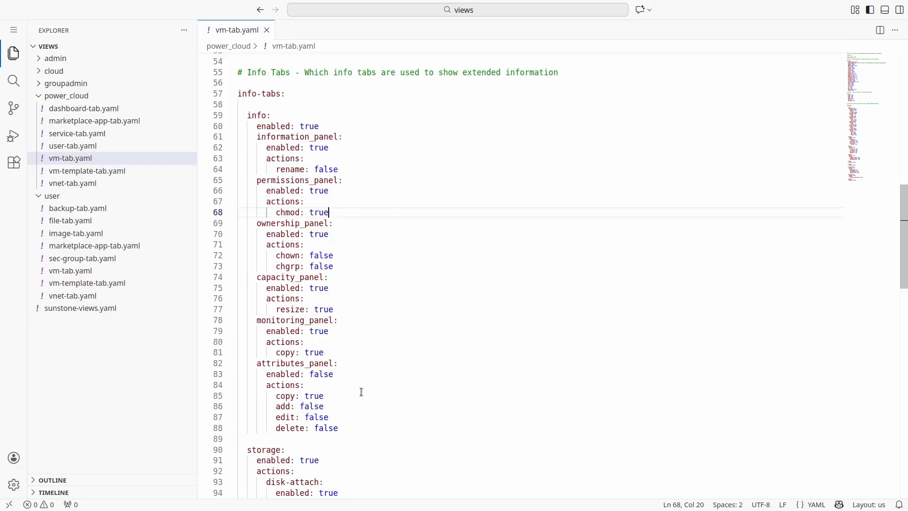
{"action": "scroll", "coordinate": [362, 392], "scroll_direction": "down", "scroll_amount": 1}
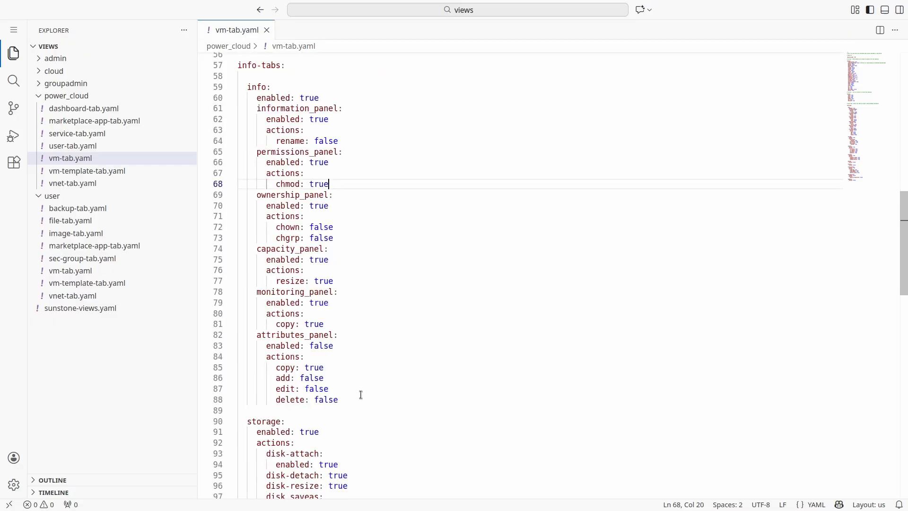
{"action": "scroll", "coordinate": [361, 395], "scroll_direction": "down", "scroll_amount": 6}
{"action": "scroll", "coordinate": [361, 396], "scroll_direction": "down", "scroll_amount": 7}
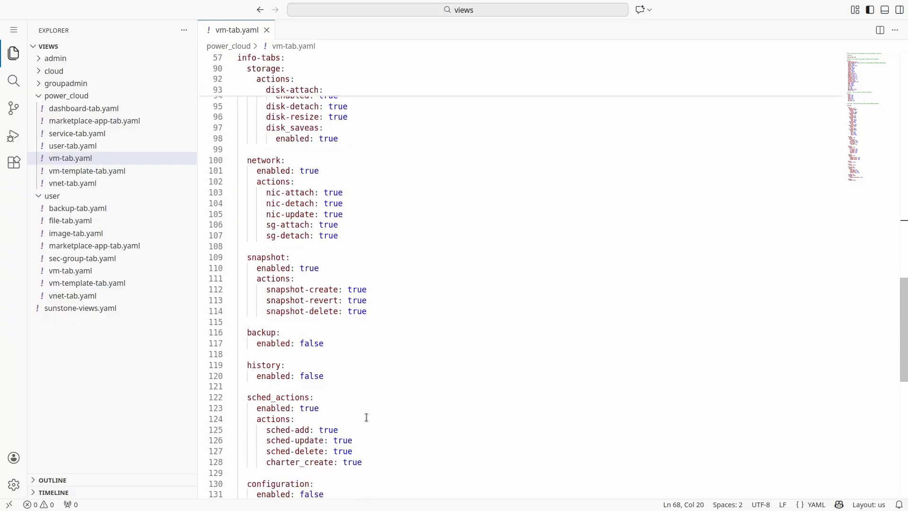
{"action": "scroll", "coordinate": [366, 417], "scroll_direction": "down", "scroll_amount": 1}
{"action": "double_click", "coordinate": [313, 315]}
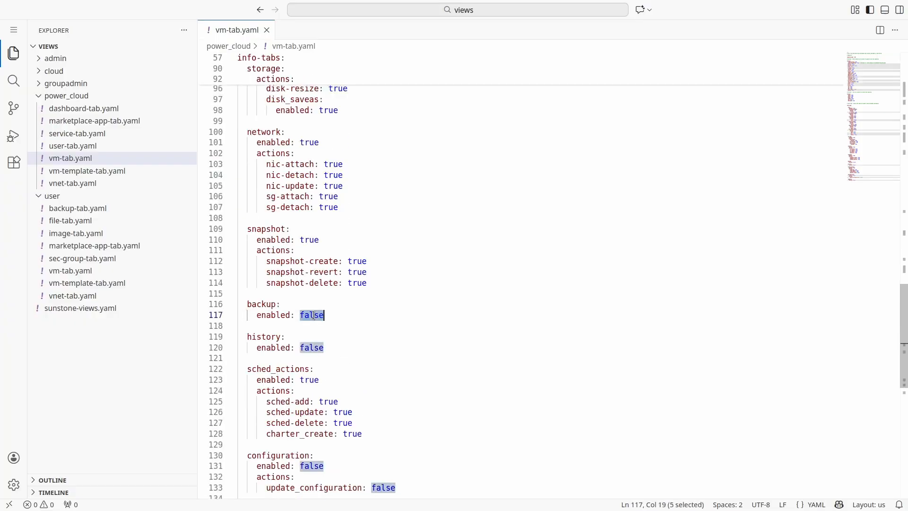
{"action": "type", "text": "true"}
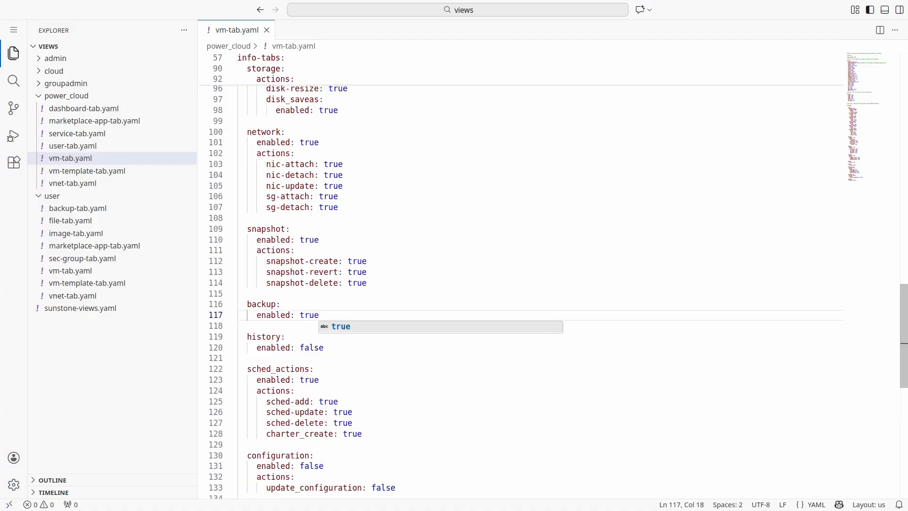
{"action": "double_click", "coordinate": [313, 348]}
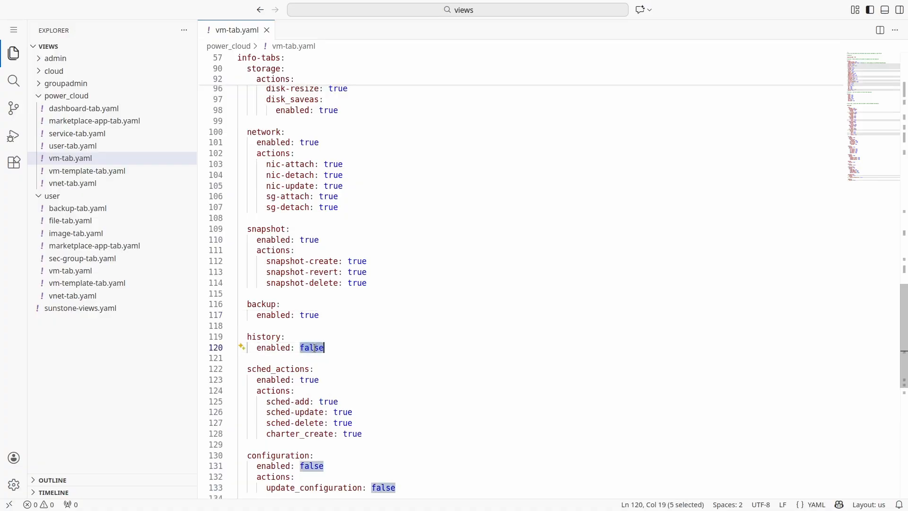
{"action": "type", "text": "true"}
- Enable the configuration info tab in vm-tab.yaml by setting its enabled value to true
{"action": "left_click", "coordinate": [312, 380]}
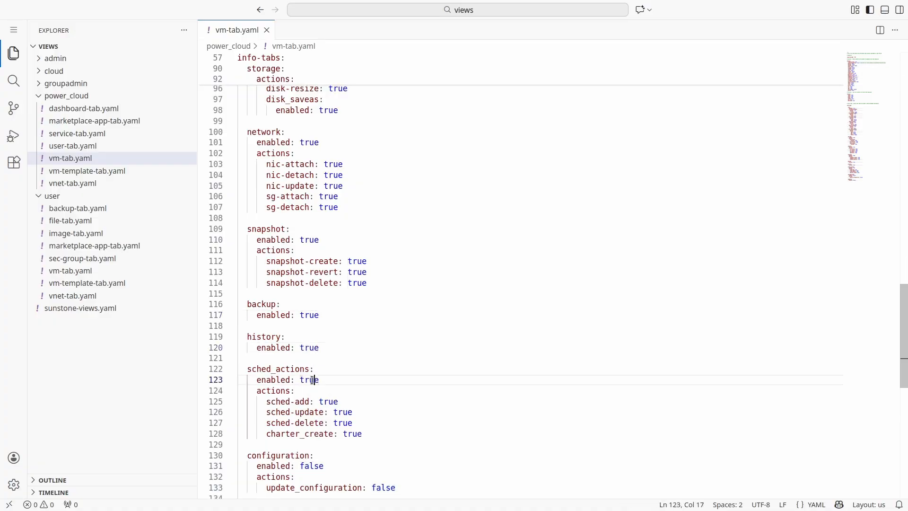
{"action": "scroll", "coordinate": [312, 379], "scroll_direction": "down", "scroll_amount": 4}
{"action": "double_click", "coordinate": [313, 352]}
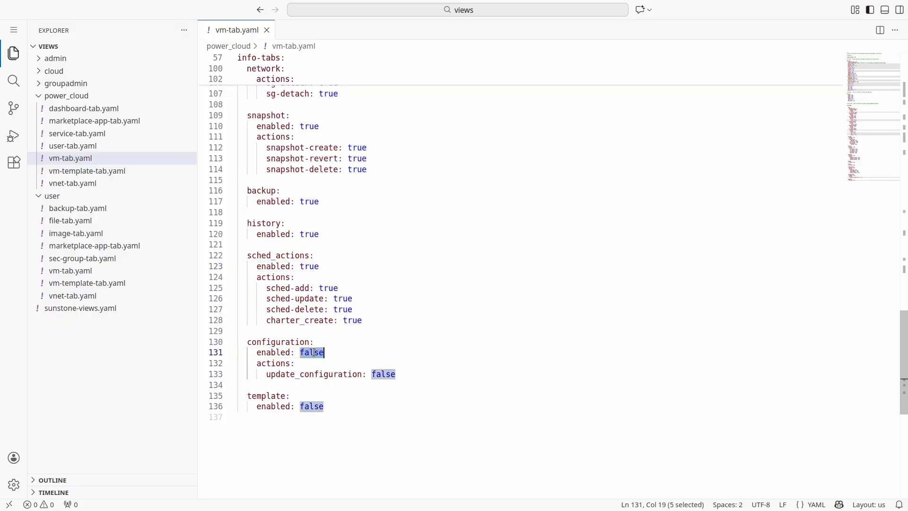
{"action": "type", "text": "true"}
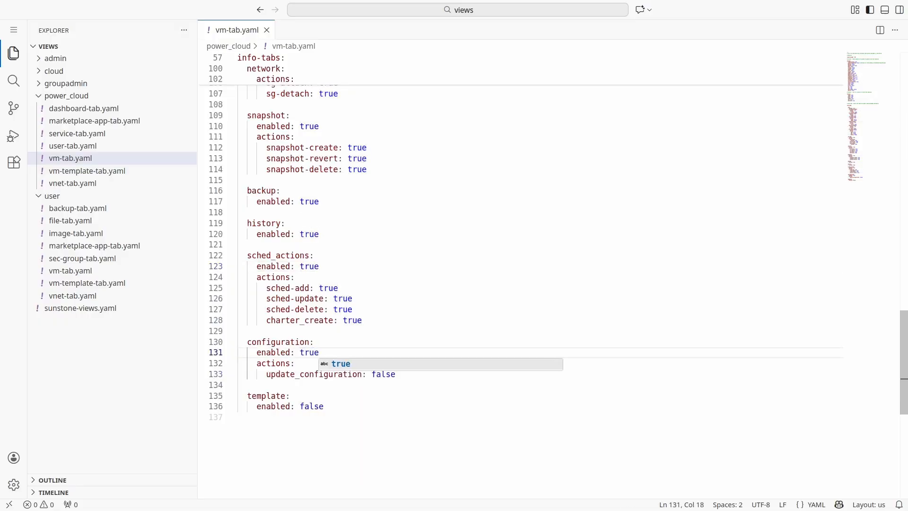
{"action": "left_click", "coordinate": [359, 366]}
{"action": "left_click", "coordinate": [360, 362]}
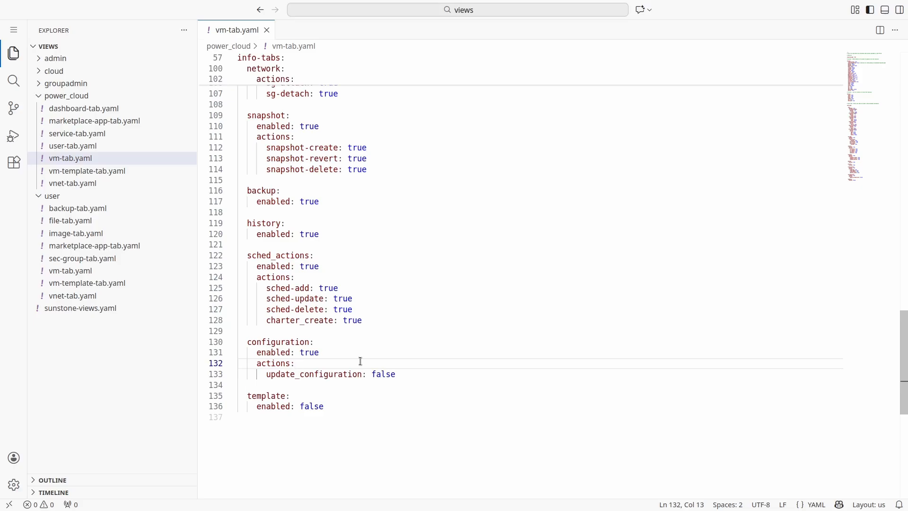
{"action": "scroll", "coordinate": [361, 362], "scroll_direction": "down", "scroll_amount": 3}
{"action": "scroll", "coordinate": [361, 362], "scroll_direction": "up", "scroll_amount": 20}
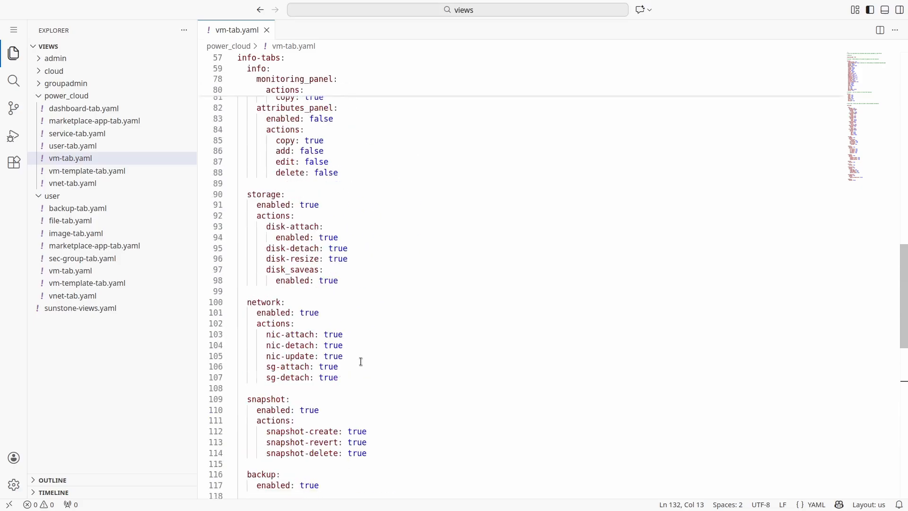
{"action": "scroll", "coordinate": [361, 362], "scroll_direction": "up", "scroll_amount": 10}
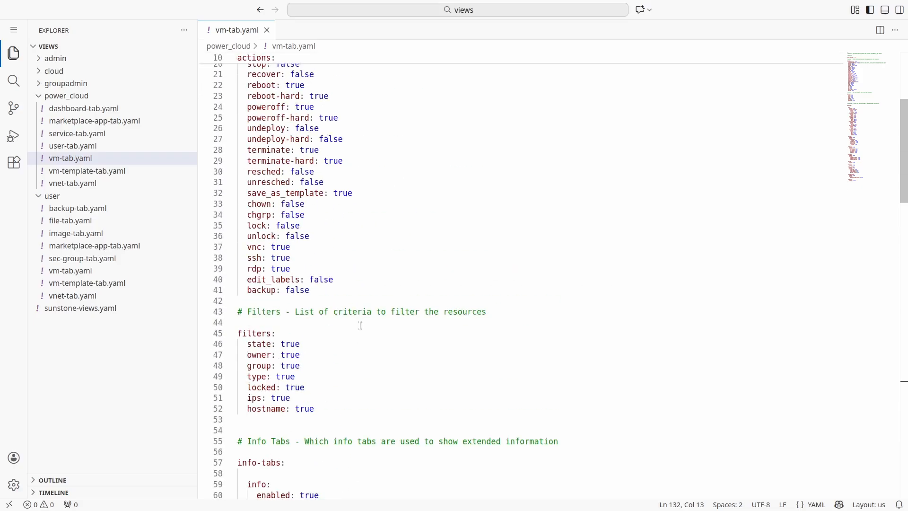
{"action": "left_click", "coordinate": [320, 290]}
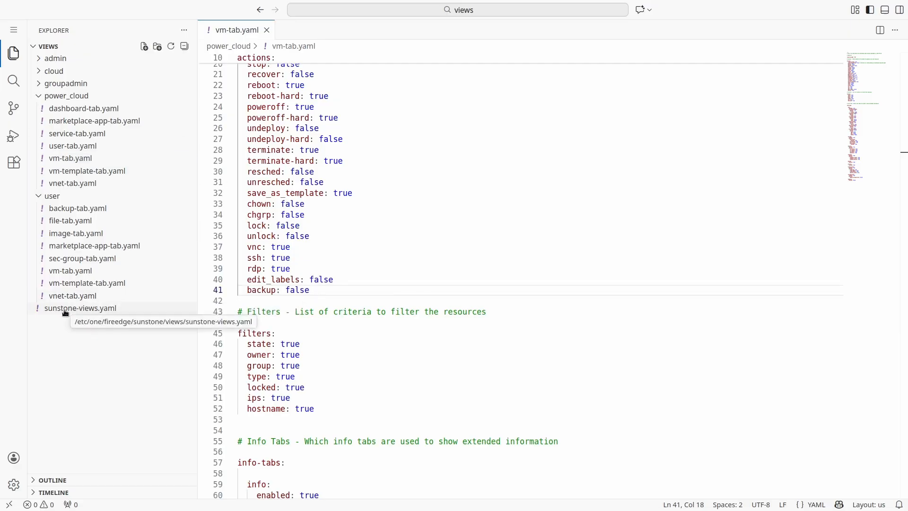
- Open sunstone-views.yaml and add a power_cloud entry at the end of the views section
{"action": "left_click", "coordinate": [104, 309]}
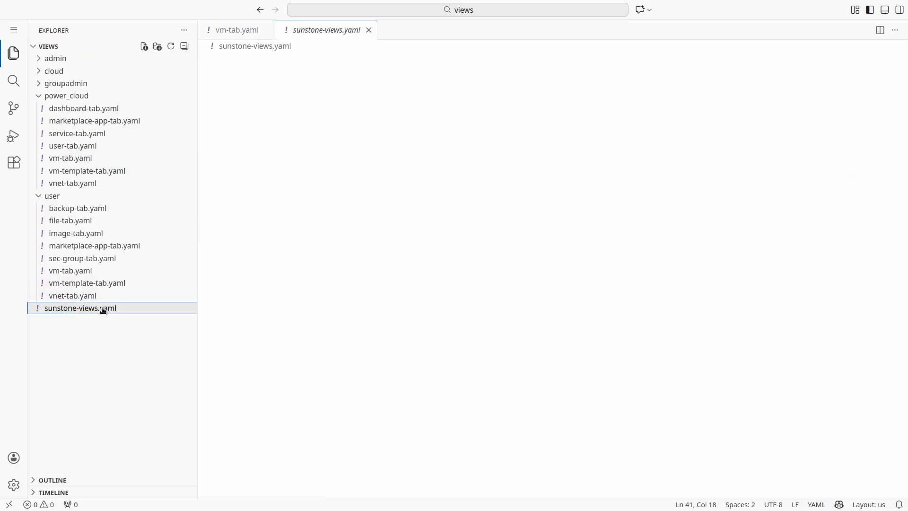
{"action": "scroll", "coordinate": [340, 211], "scroll_direction": "down", "scroll_amount": 3}
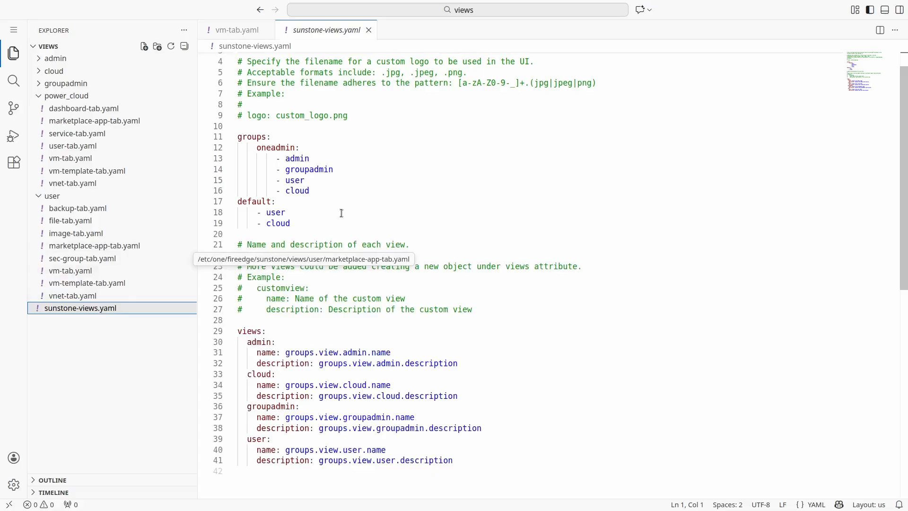
{"action": "left_click", "coordinate": [465, 375]}
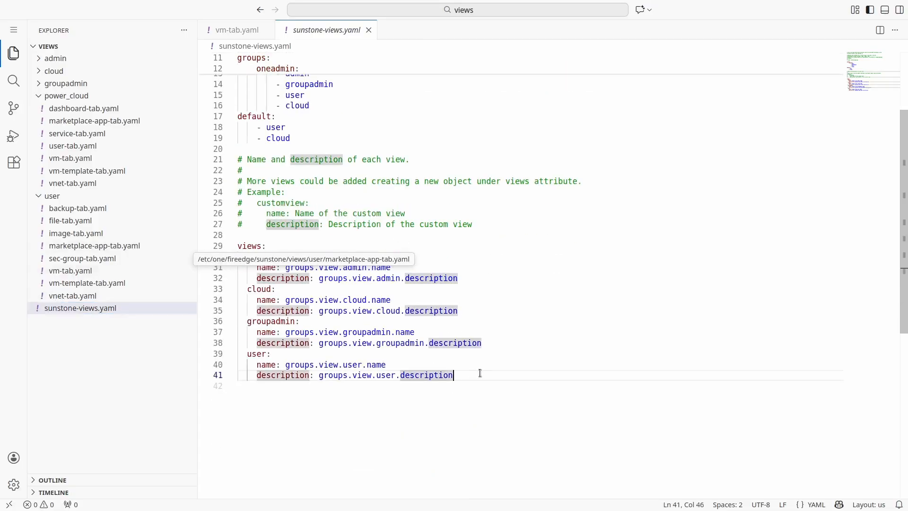
{"action": "key", "text": "Return"}
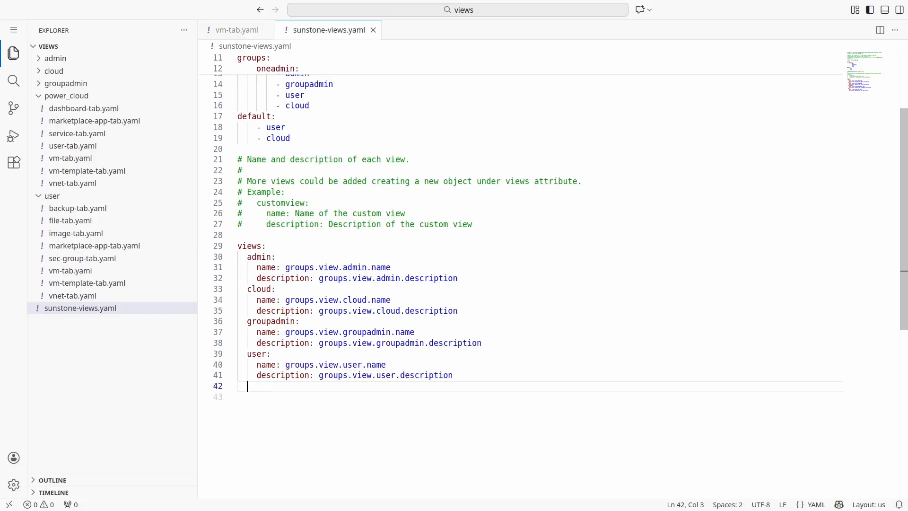
{"action": "type", "text": "powe"}
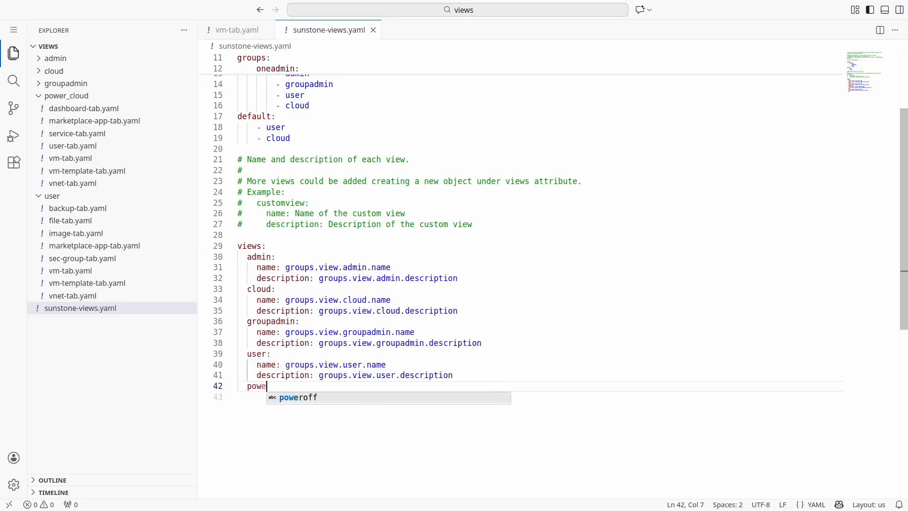
{"action": "type", "text": "r_cloud:"}
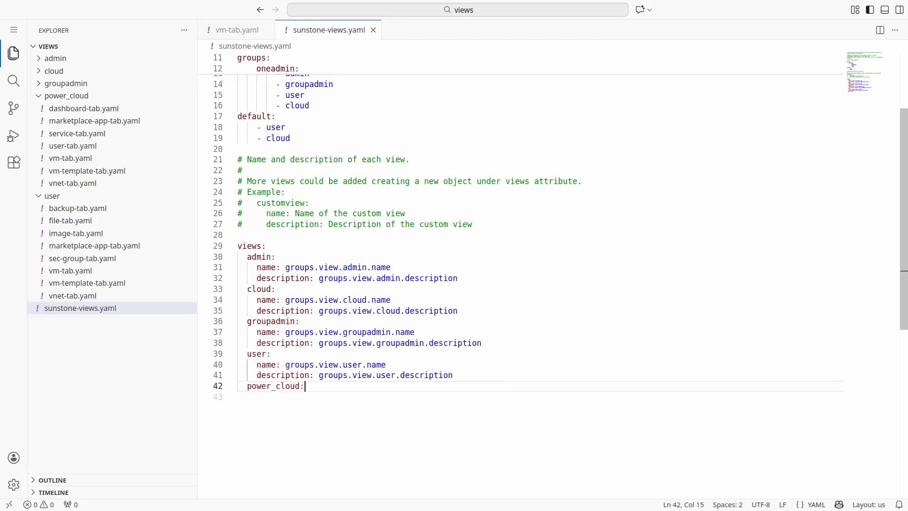
- Give the power_cloud view the name "Cloud Power User" on an indented line below its entry
{"action": "key", "text": "Return"}
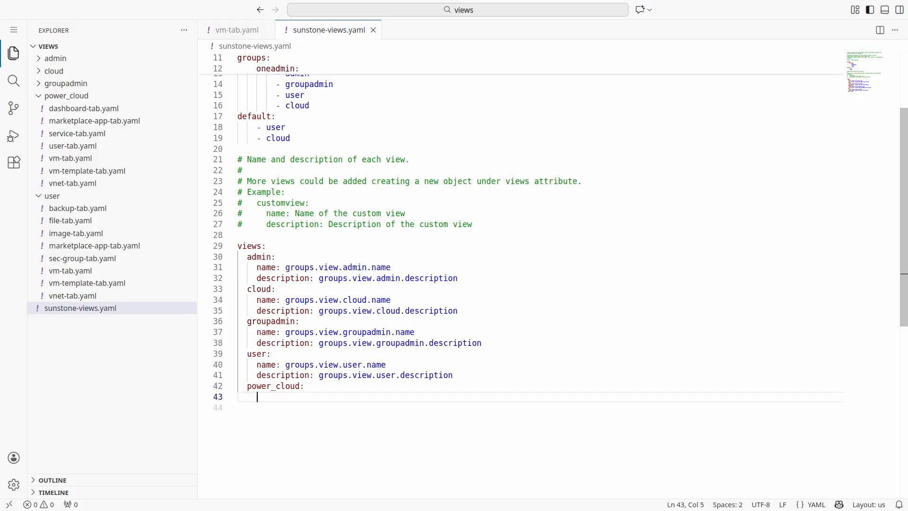
{"action": "type", "text": "name:"}
{"action": "type", "text": " \""}
{"action": "type", "text": "Cloud Power"}
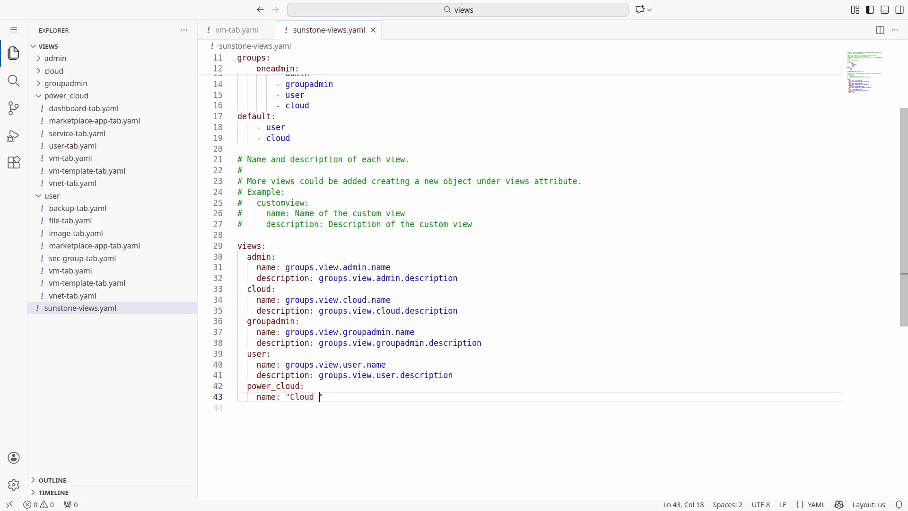
{"action": "type", "text": " User"}
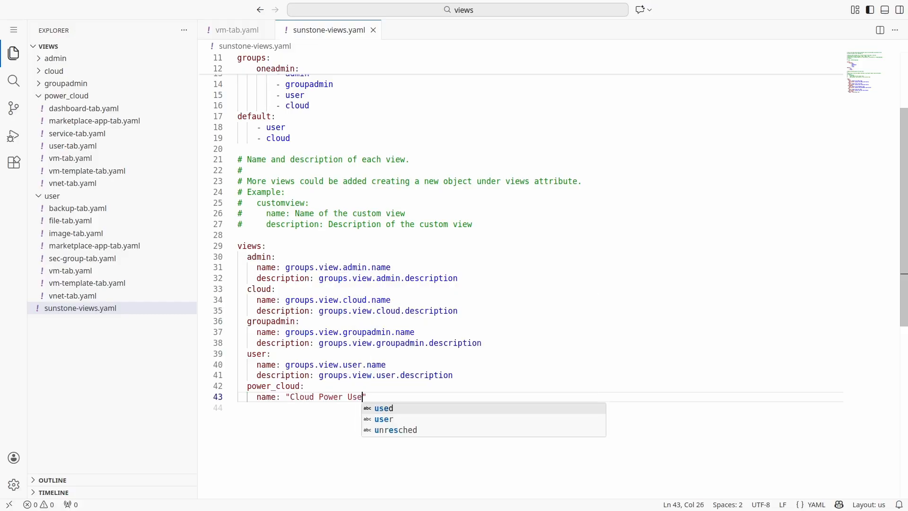
- Add the description "The custom view based on the Default Cloud View" below the name of the power_cloud view
{"action": "key", "text": "Return"}
{"action": "type", "text": "descriptio"}
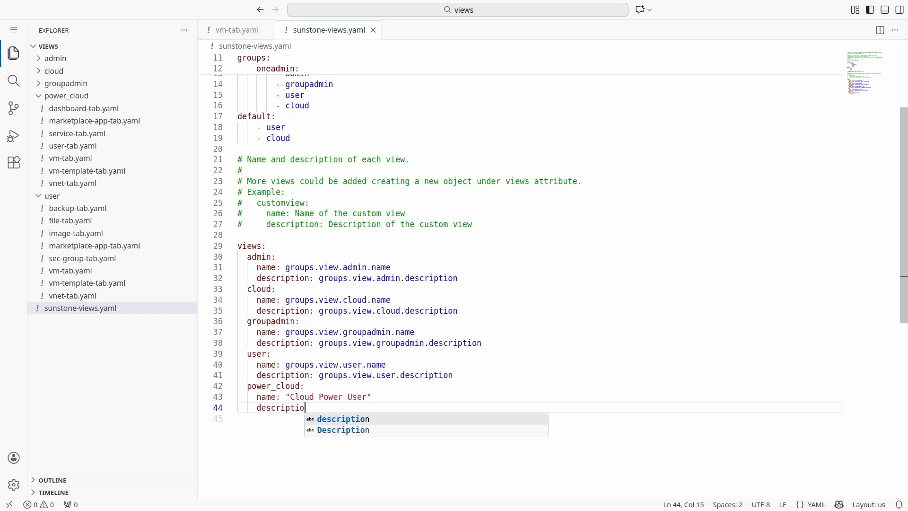
{"action": "type", "text": "n: \""}
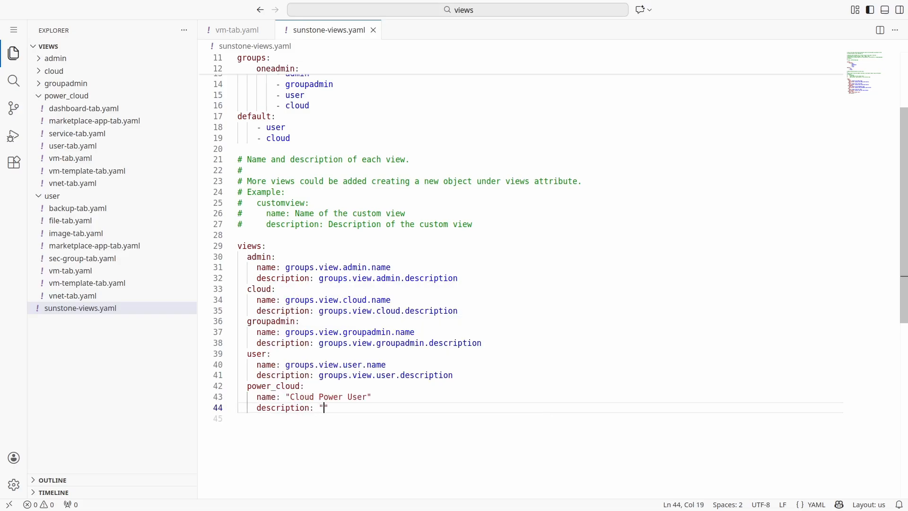
{"action": "type", "text": "T"}
{"action": "key", "text": "Escape"}
{"action": "key", "text": "BackSpace"}
{"action": "type", "text": "The custom vie"}
{"action": "type", "text": "w based o"}
{"action": "type", "text": "n the Default"}
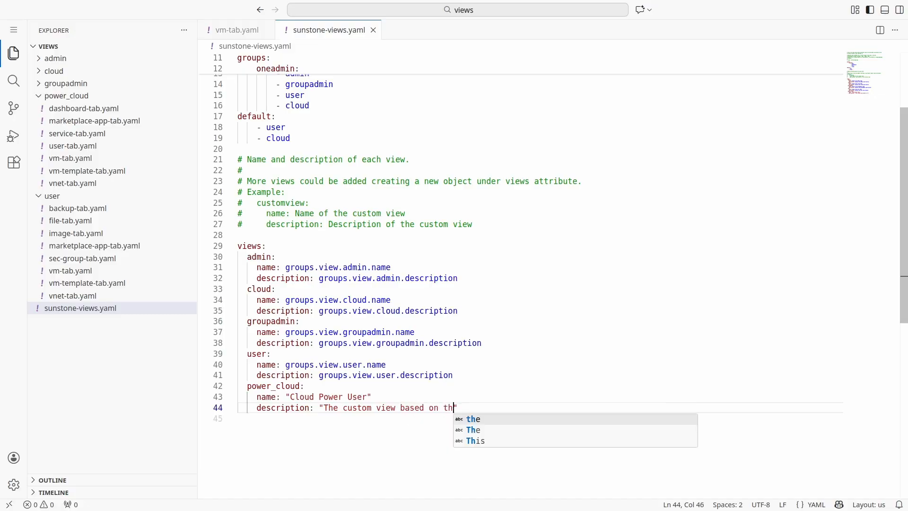
{"action": "type", "text": " Cloud V"}
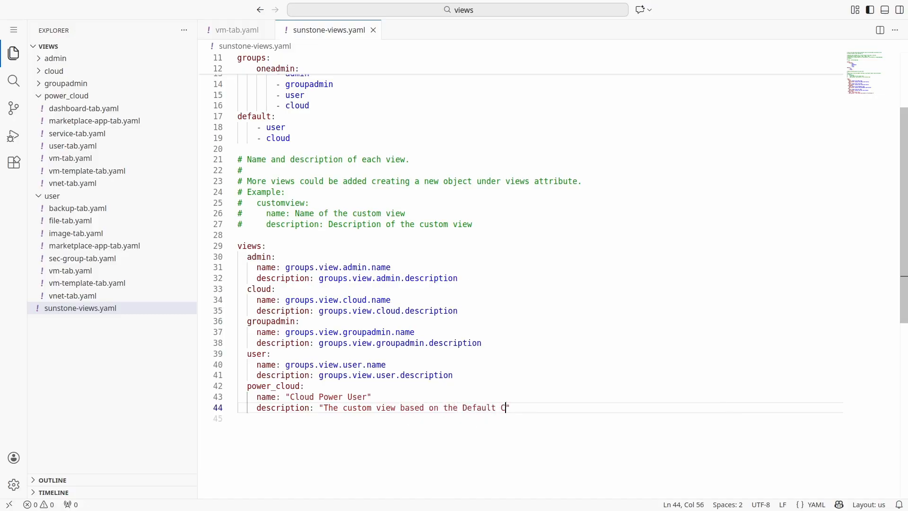
{"action": "type", "text": "iew"}
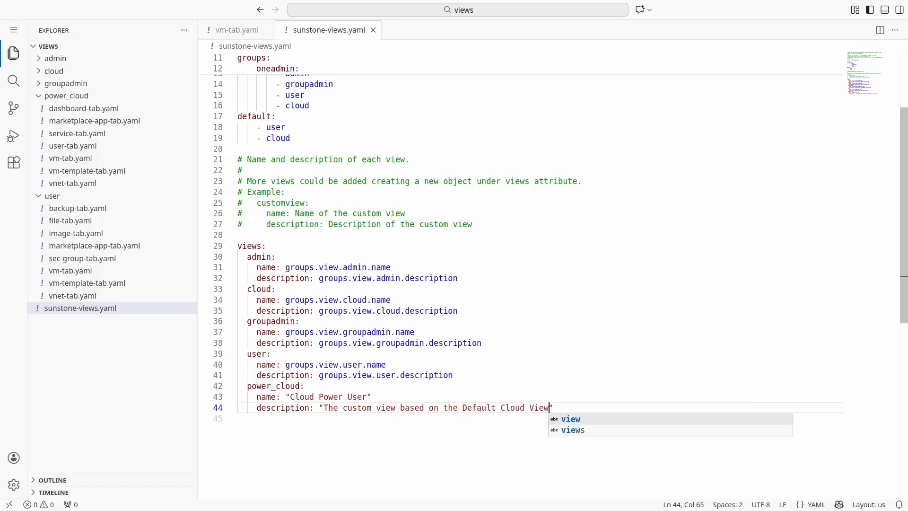
{"action": "left_click", "coordinate": [544, 334]}
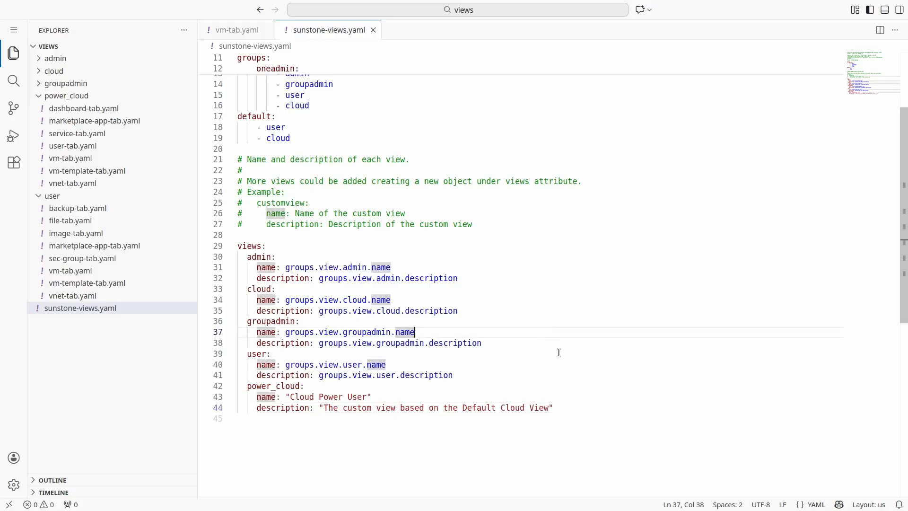
{"action": "left_click", "coordinate": [559, 352]}
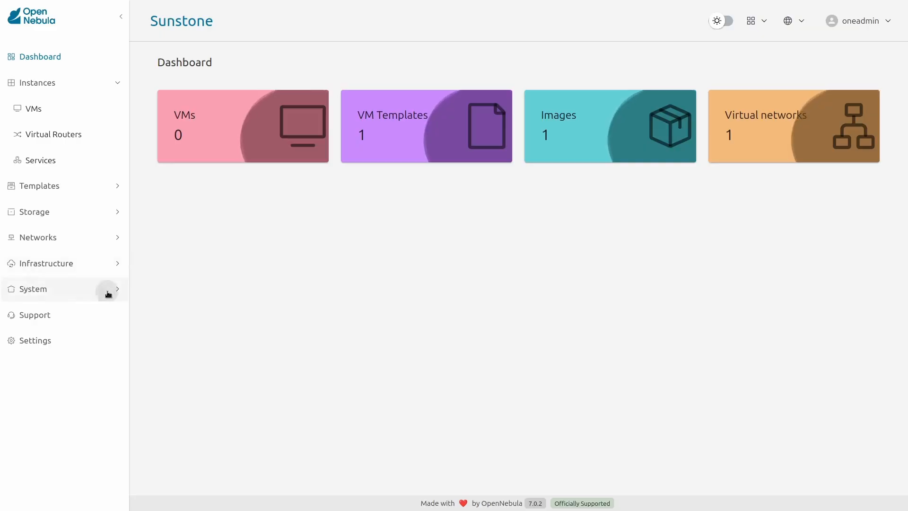
- In Sunstone, update the users group to enable the Cloud Power User view for its regular users, keeping the system options at their defaults
{"action": "left_click", "coordinate": [108, 294]}
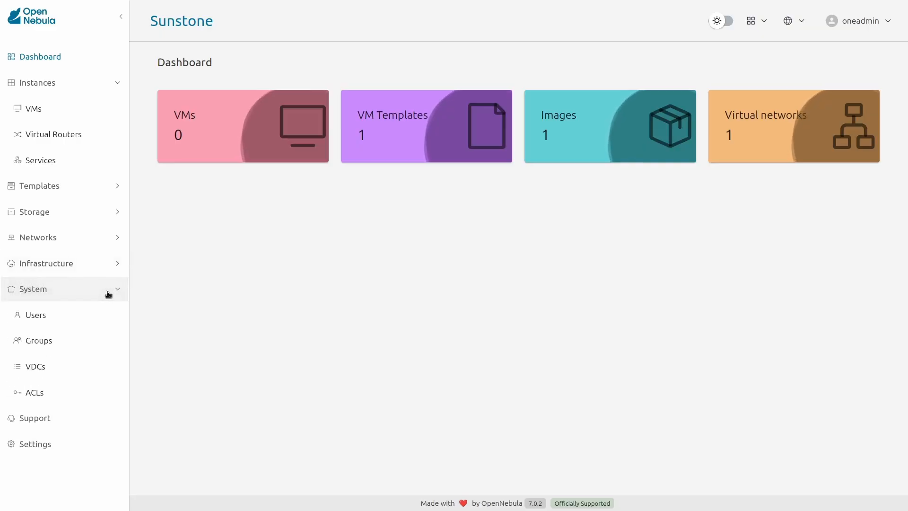
{"action": "left_click", "coordinate": [84, 339]}
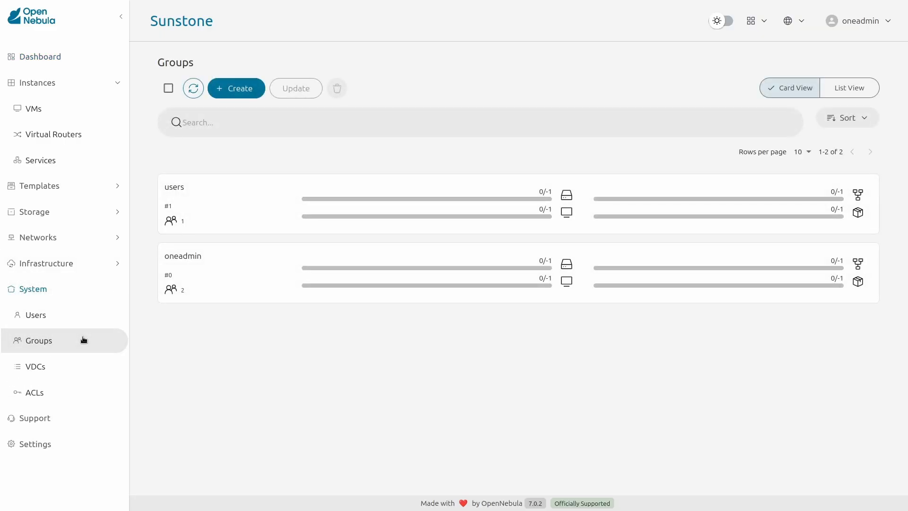
{"action": "left_click", "coordinate": [250, 205]}
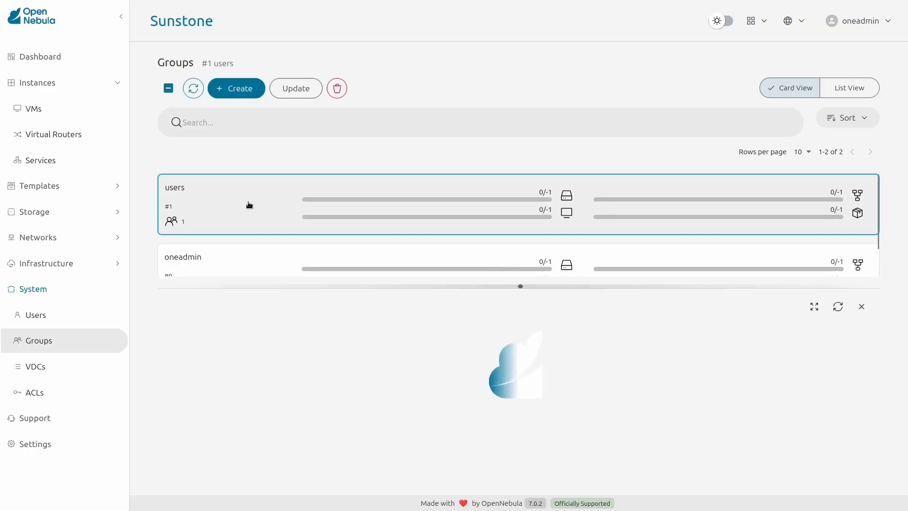
{"action": "left_click", "coordinate": [297, 91]}
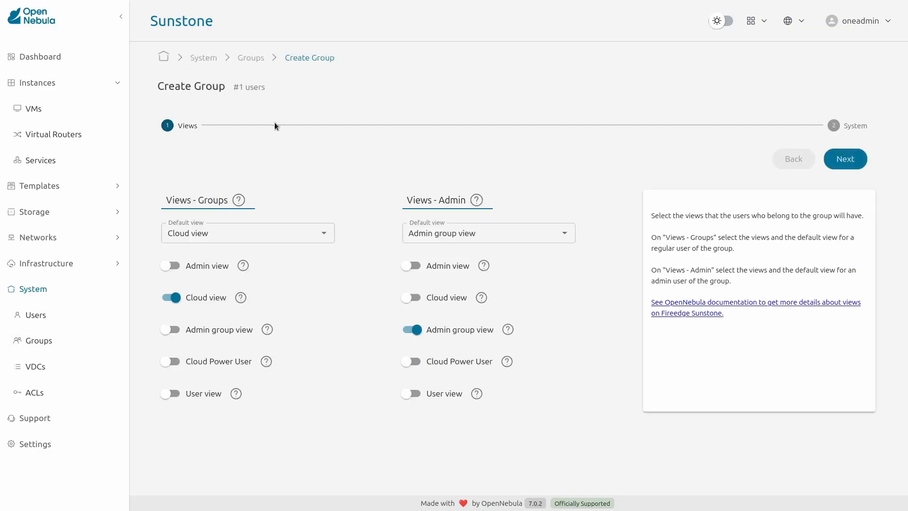
{"action": "left_click", "coordinate": [190, 364]}
{"action": "left_click", "coordinate": [850, 161]}
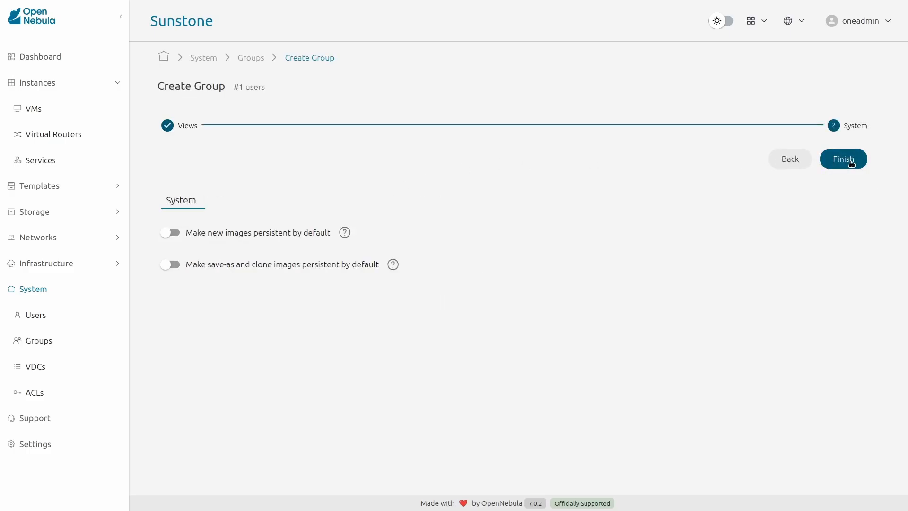
{"action": "left_click", "coordinate": [852, 164]}
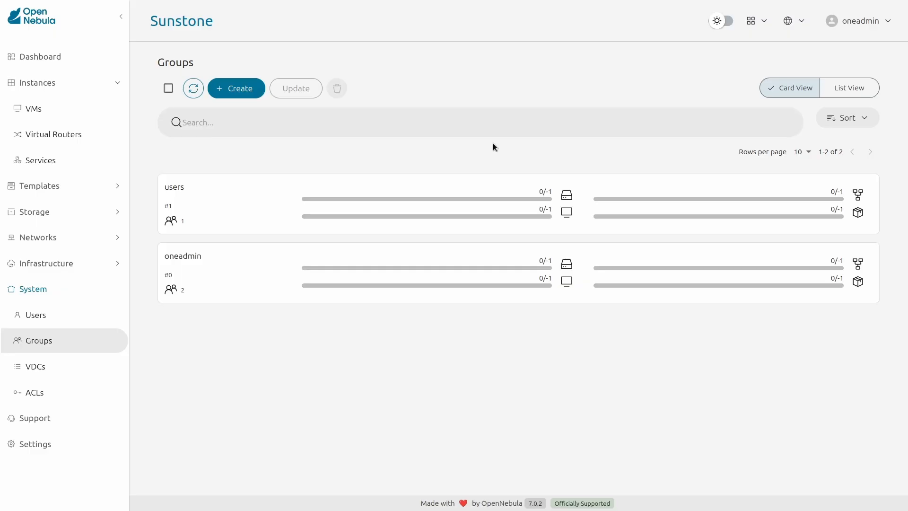
- Sign out of the oneadmin account and sign in as cloud-power-user with the account password
{"action": "left_click", "coordinate": [860, 22]}
{"action": "left_click", "coordinate": [868, 42]}
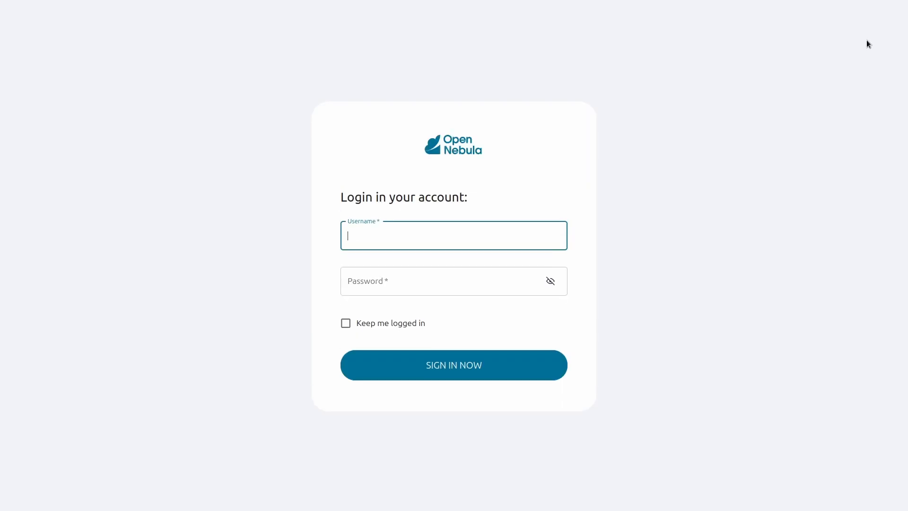
{"action": "type", "text": "cloud-powe"}
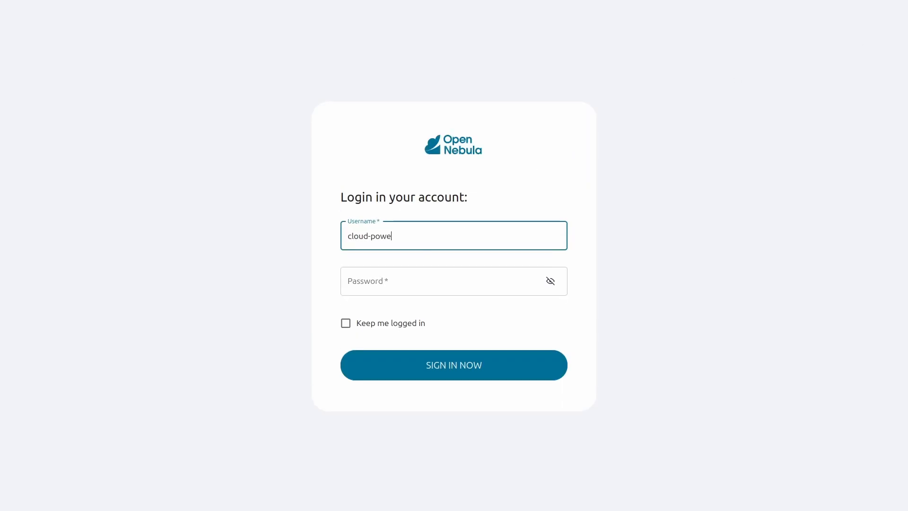
{"action": "type", "text": "r-user"}
{"action": "key", "text": "Tab"}
{"action": "type", "text": "password"}
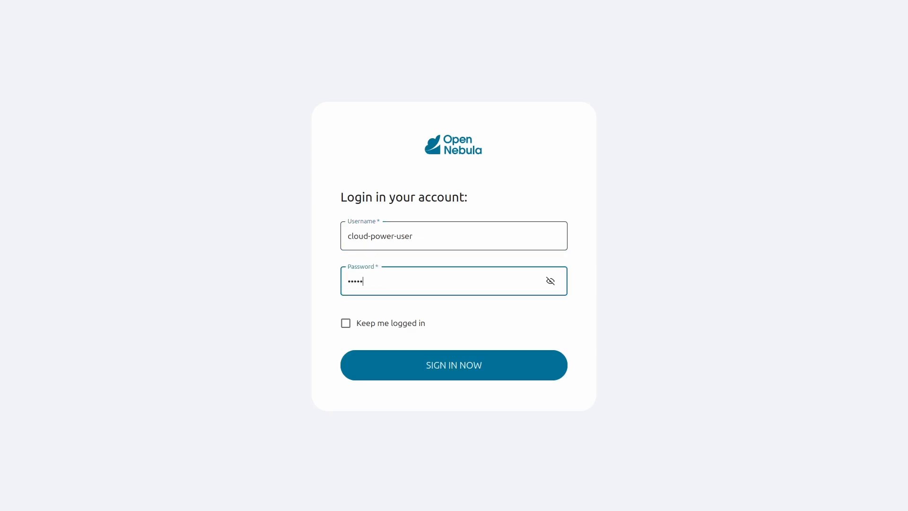
{"action": "key", "text": "Return"}
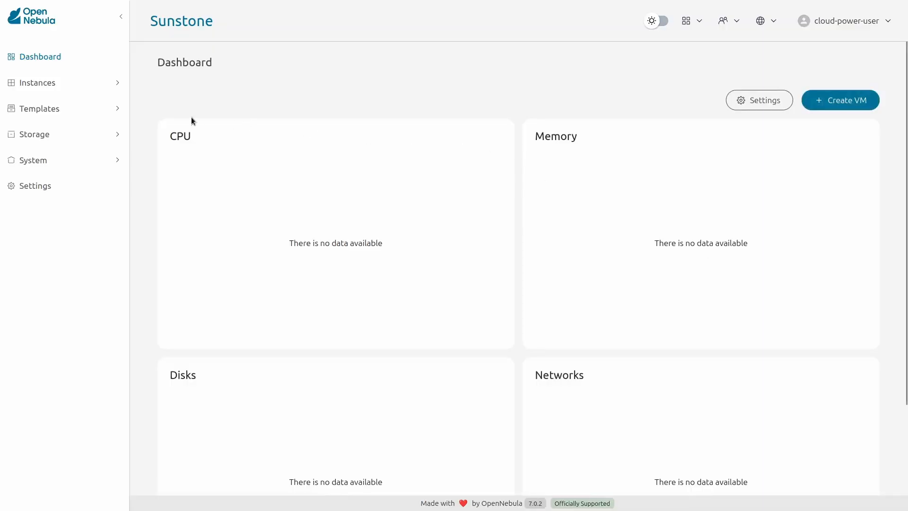
- Create a VM from the openSUSE 15 template, keeping the default configuration and advanced options
{"action": "left_click", "coordinate": [115, 90]}
{"action": "left_click", "coordinate": [102, 106]}
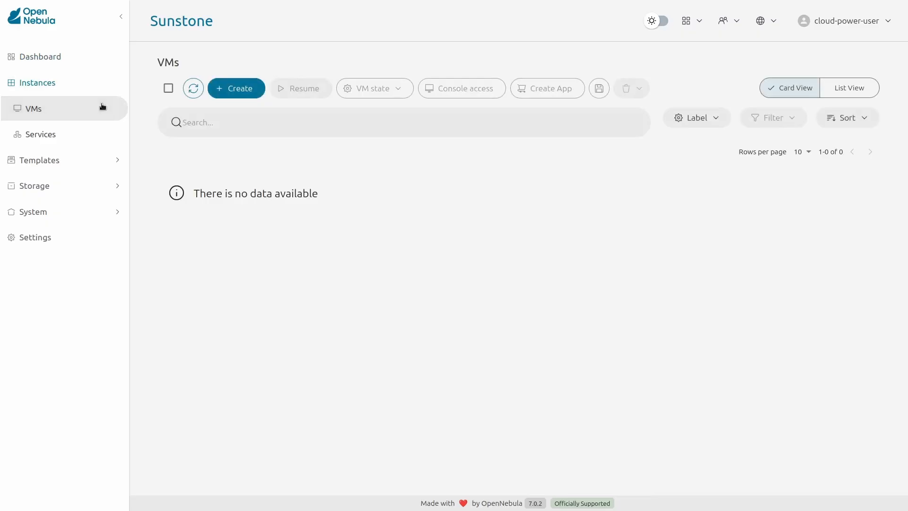
{"action": "left_click", "coordinate": [224, 89]}
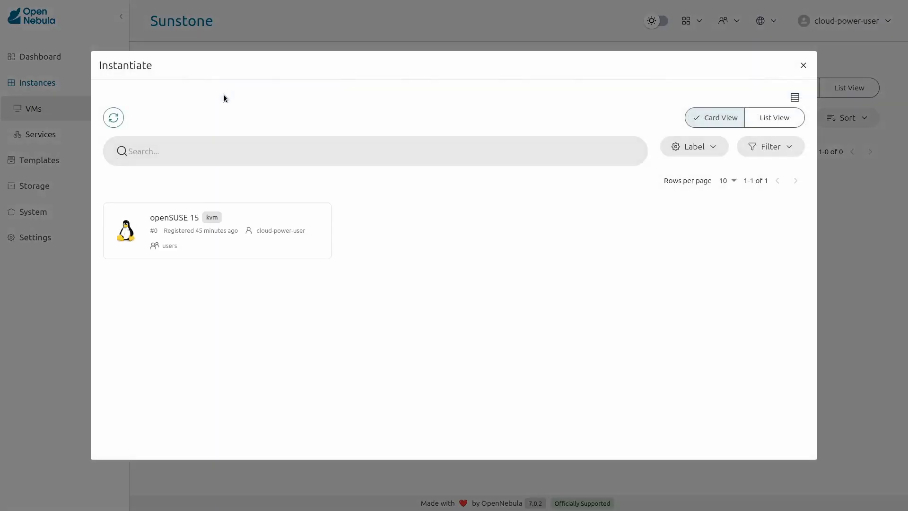
{"action": "left_click", "coordinate": [230, 217]}
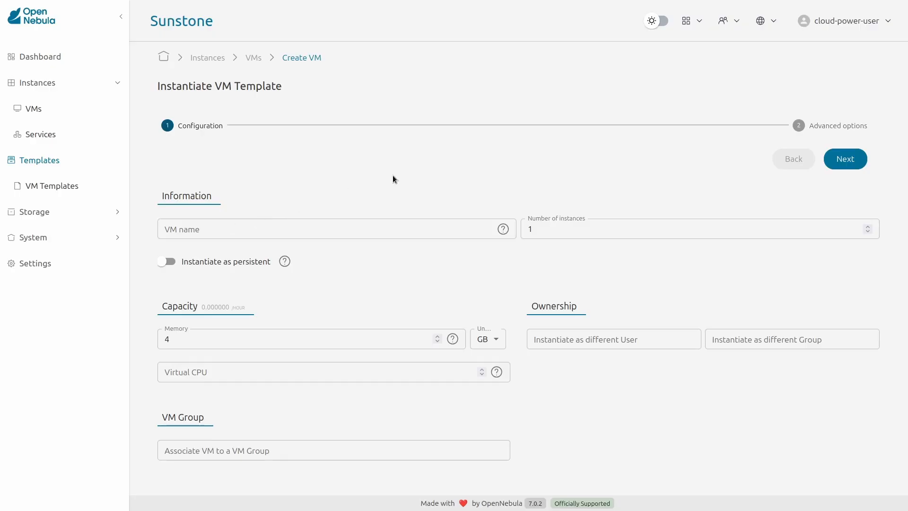
{"action": "left_click", "coordinate": [839, 163]}
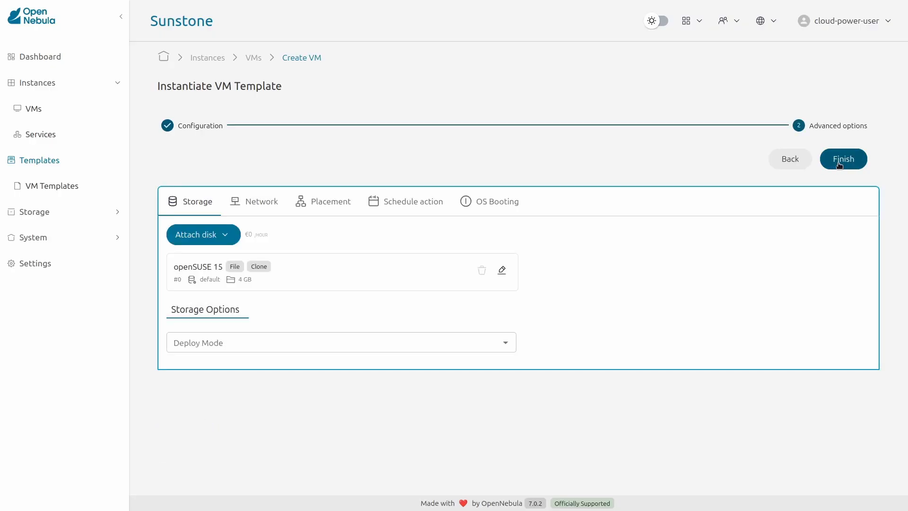
{"action": "left_click", "coordinate": [840, 164]}
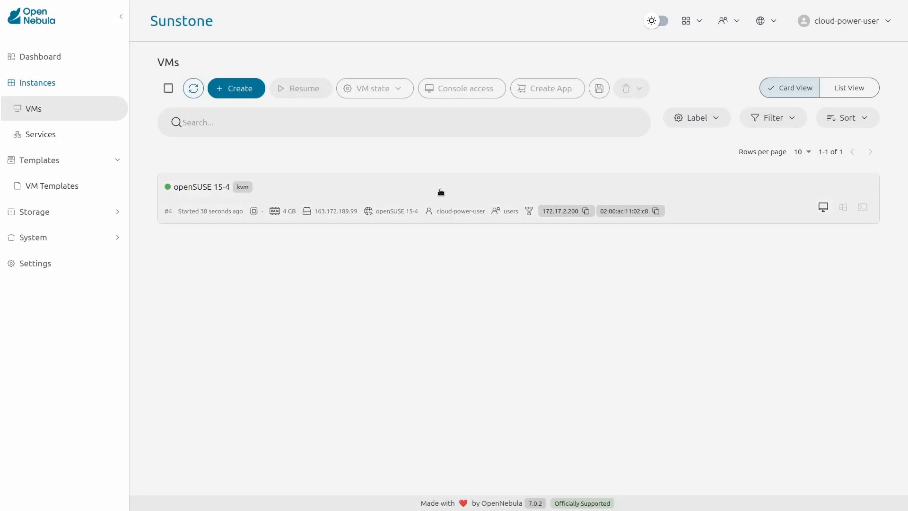
- Show the details of the new openSUSE VM and enlarge its details area over the VM list
{"action": "left_click", "coordinate": [441, 192]}
{"action": "left_click_drag", "start_coordinate": [520, 288], "coordinate": [511, 151]}
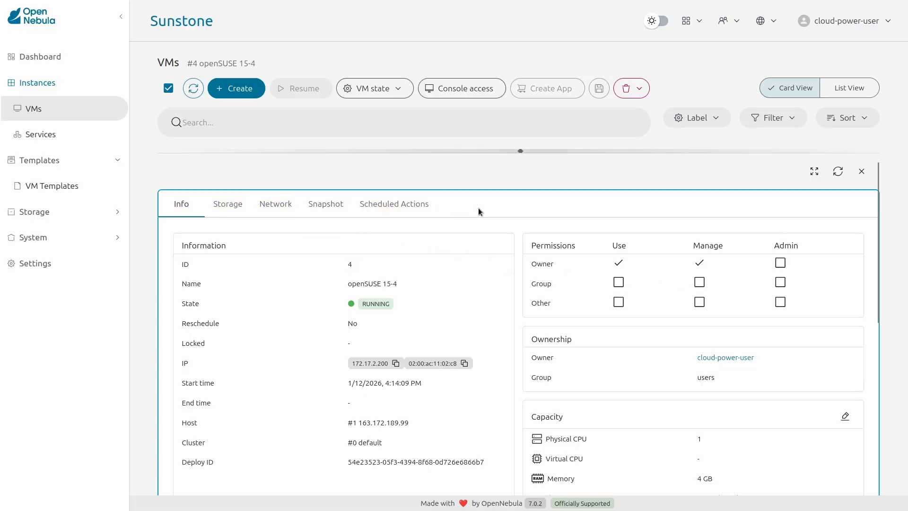
- Switch to the power_cloud view and show the openSUSE VM's details, enlarging the details area over the VM list
{"action": "left_click", "coordinate": [699, 22]}
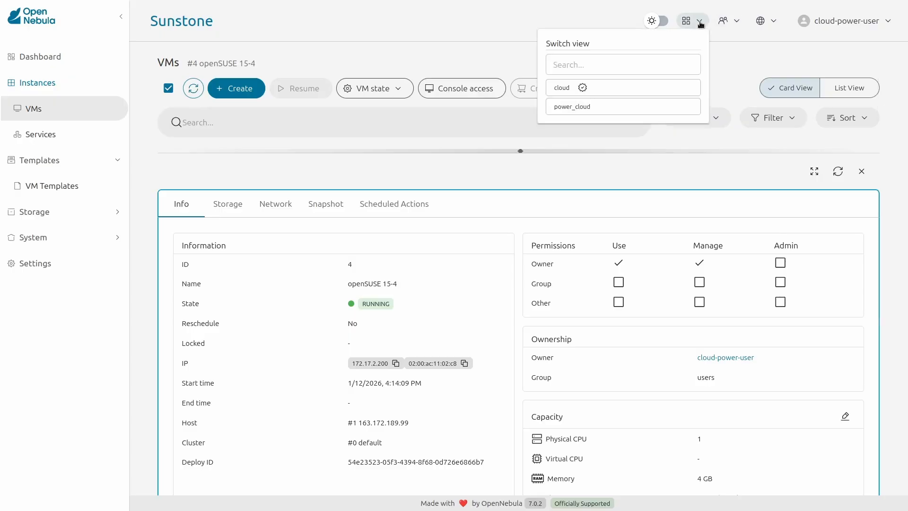
{"action": "left_click", "coordinate": [589, 109]}
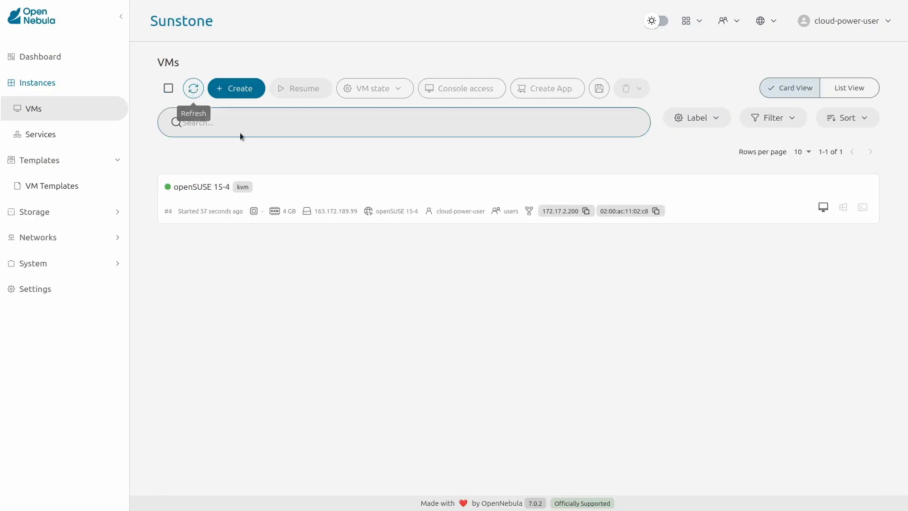
{"action": "left_click", "coordinate": [307, 190]}
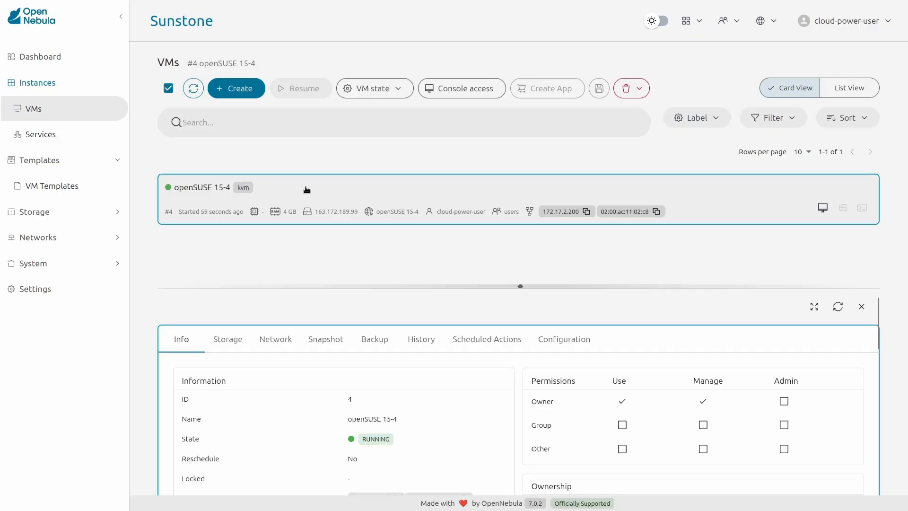
{"action": "left_click_drag", "start_coordinate": [521, 287], "coordinate": [521, 162]}
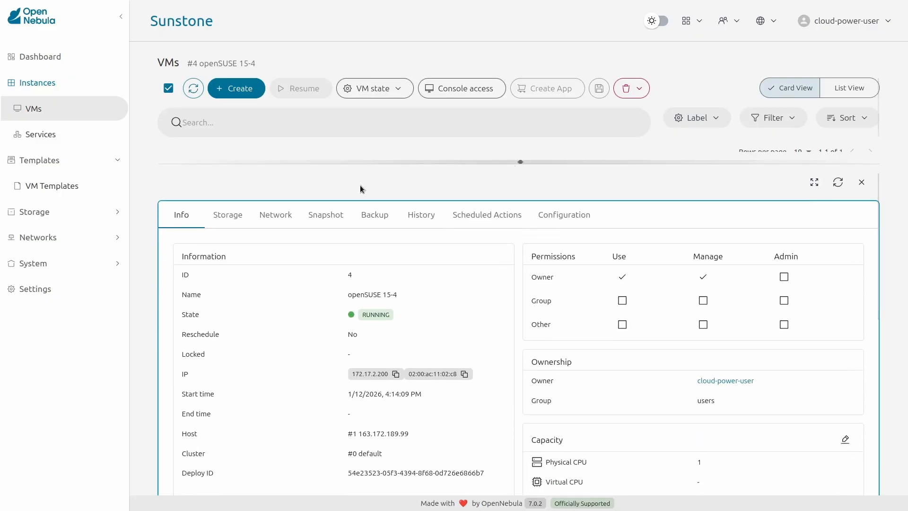
- Grant the group Use permission on the openSUSE VM, and view its configuration before closing the VM's details
{"action": "left_click", "coordinate": [623, 301]}
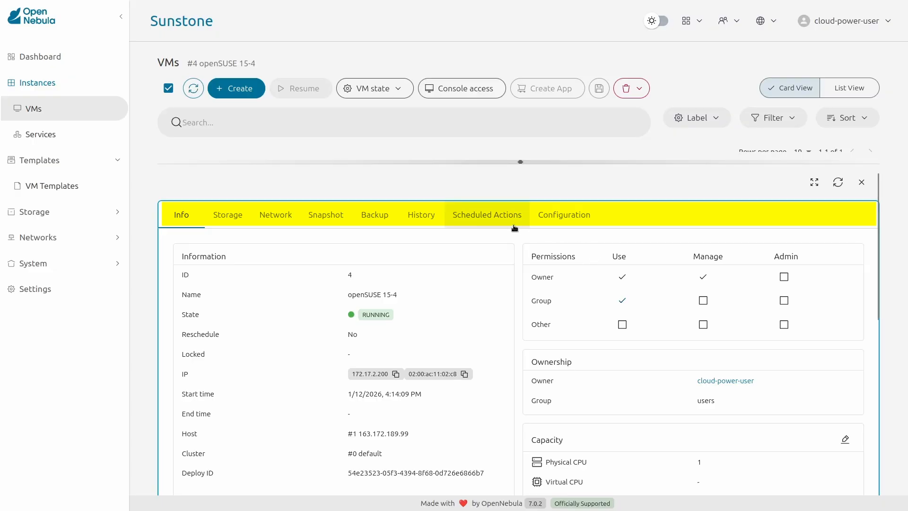
{"action": "left_click", "coordinate": [540, 215]}
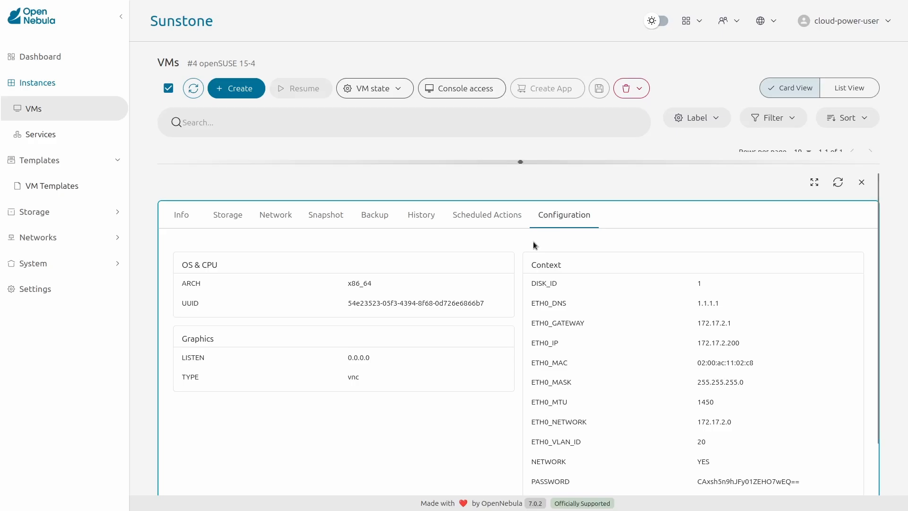
{"action": "left_click", "coordinate": [861, 183]}
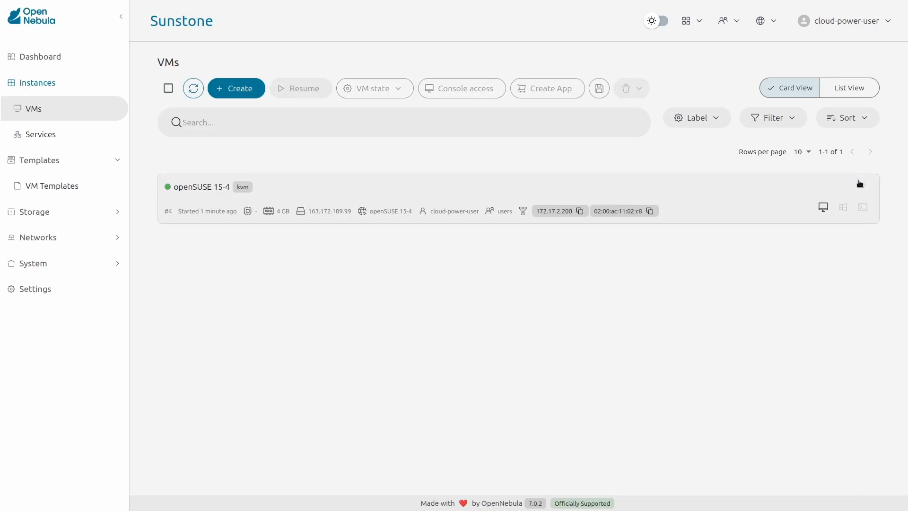